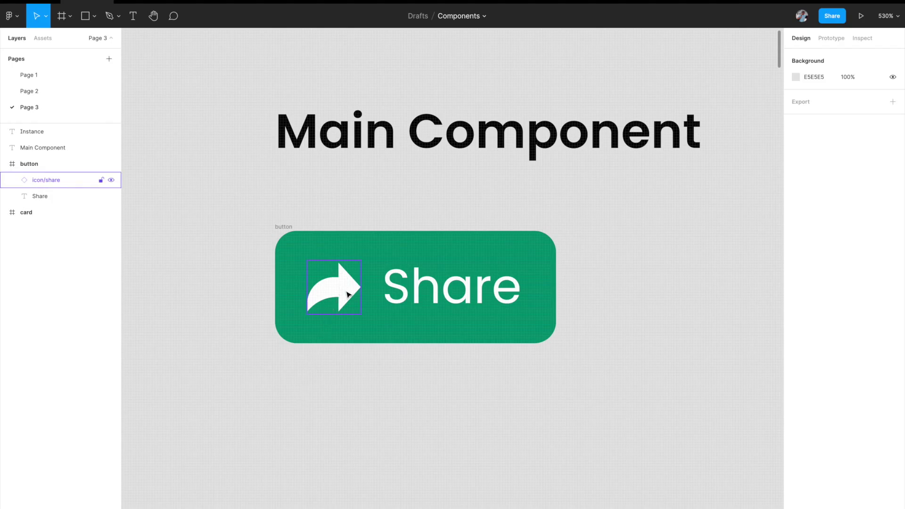
- Convert the green Share button frame, with its icon and label, into a component
click(349, 295)
click(443, 302)
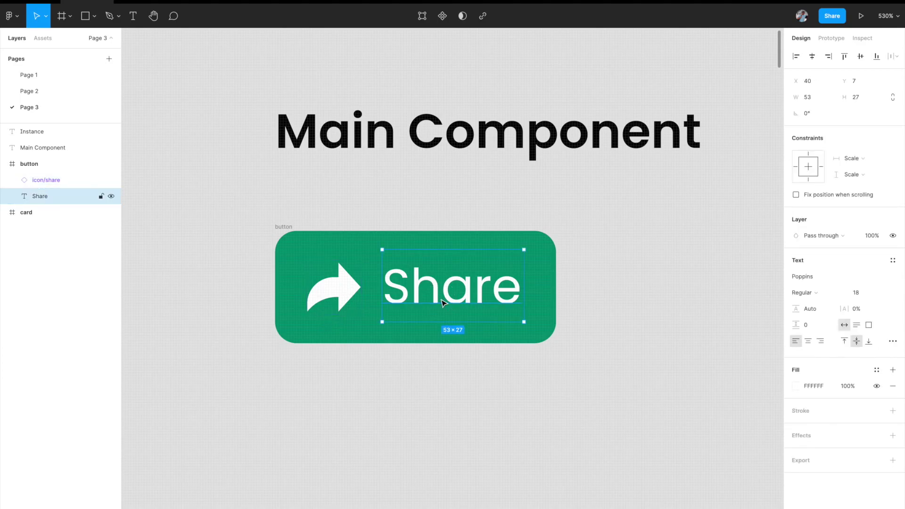
click(417, 410)
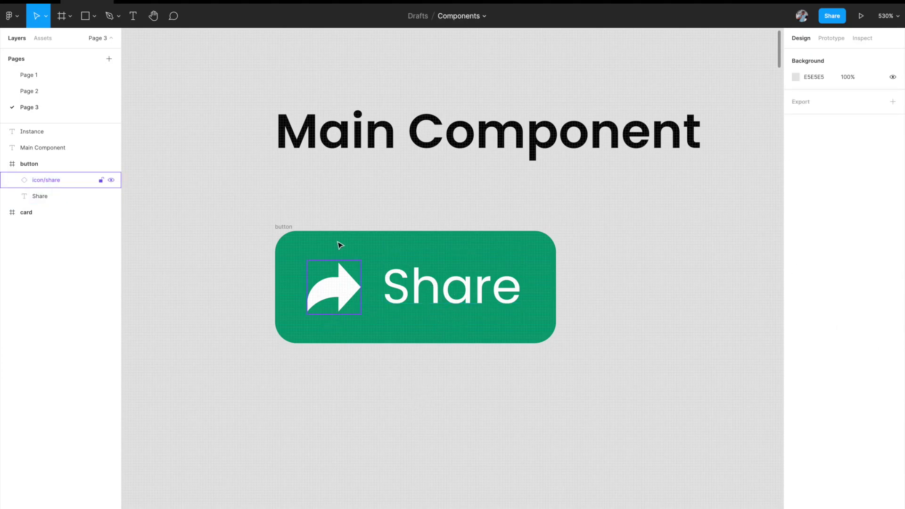
click(284, 227)
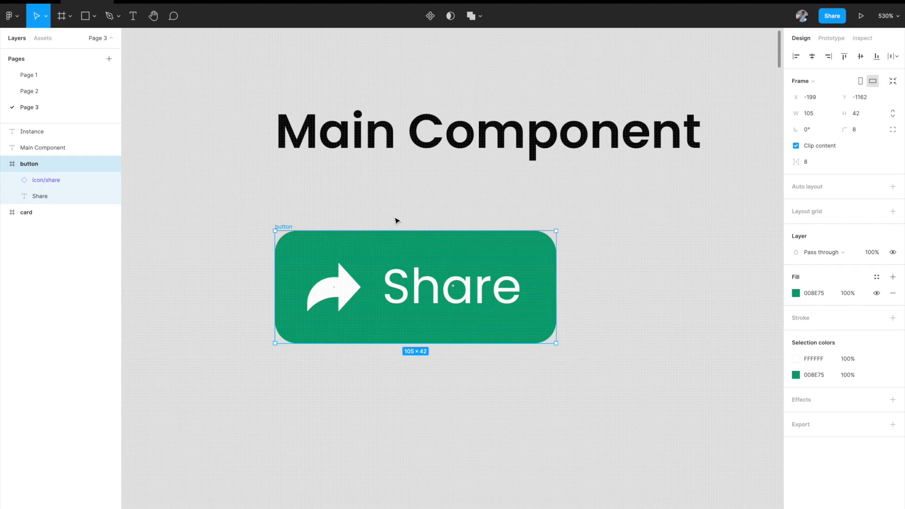
key(alt+super+k)
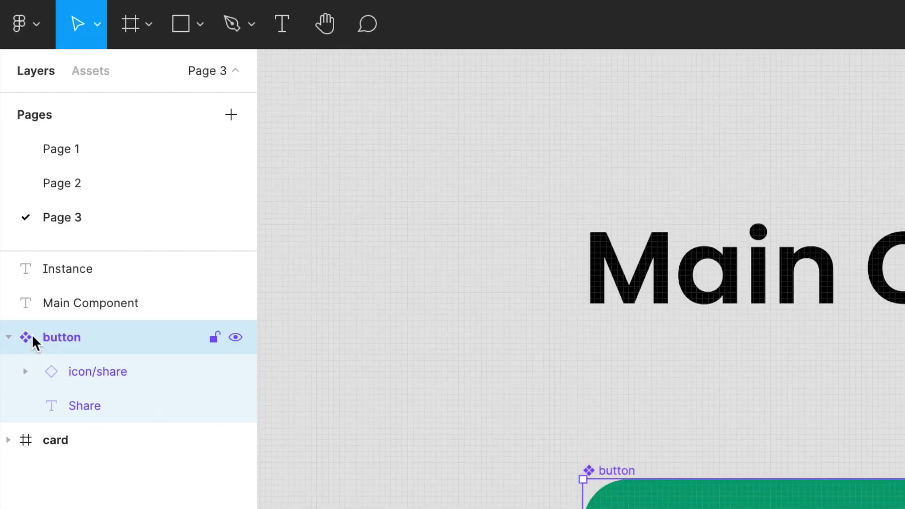
click(434, 485)
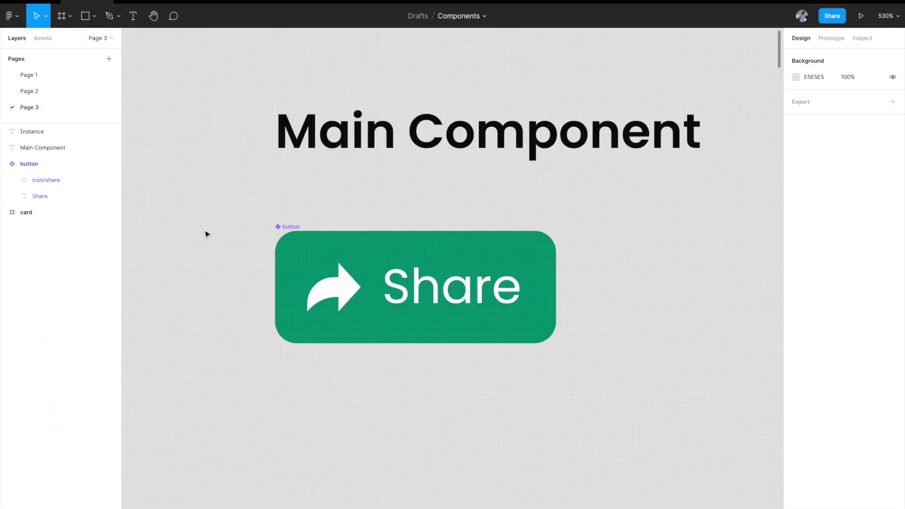
- Place an instance of the button component under the Instance heading, level with the main component
scroll(206, 234, down, 1)
scroll(207, 233, right, 1)
click(255, 231)
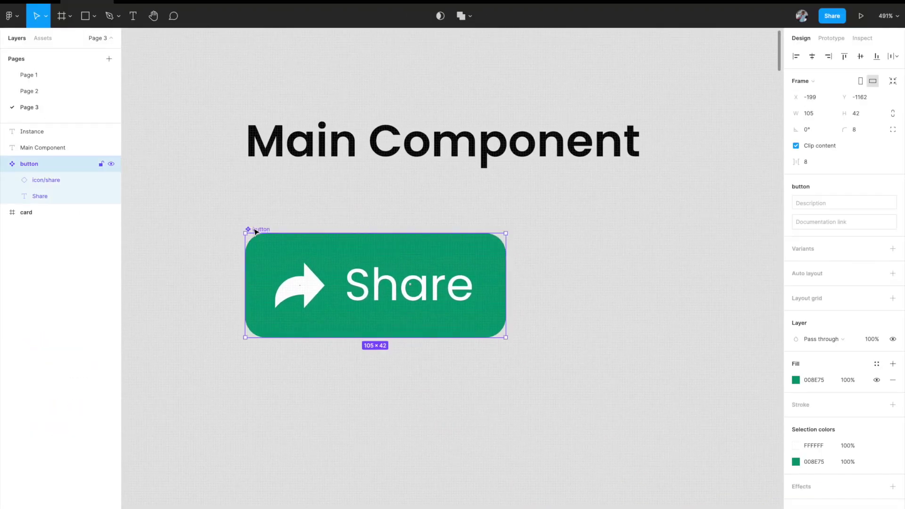
scroll(265, 255, down, 3)
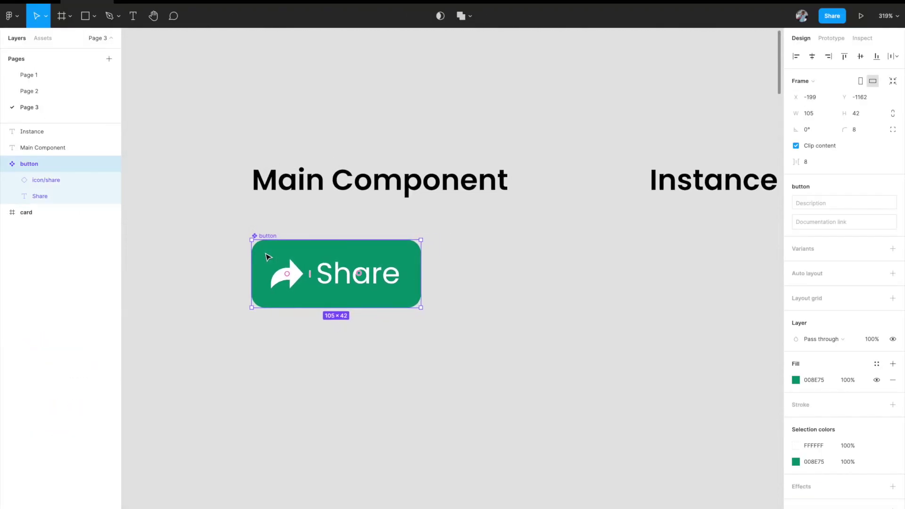
drag(268, 257, 668, 257)
scroll(668, 257, right, 3)
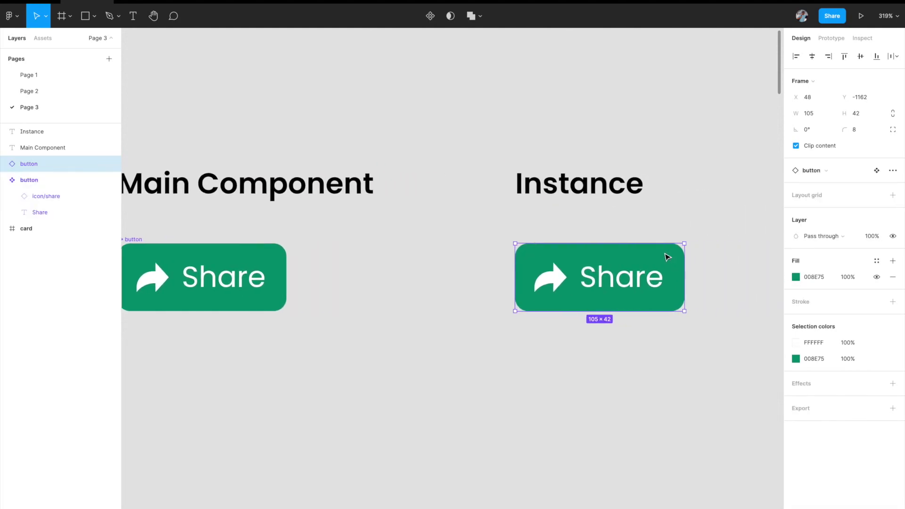
scroll(667, 257, up, 3)
scroll(668, 257, down, 1)
scroll(667, 257, up, 3)
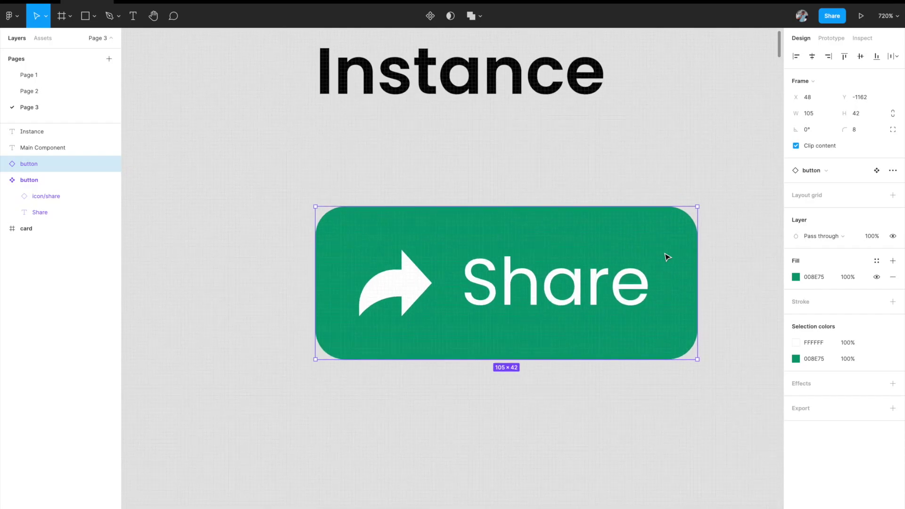
scroll(668, 257, down, 5)
scroll(668, 257, up, 1)
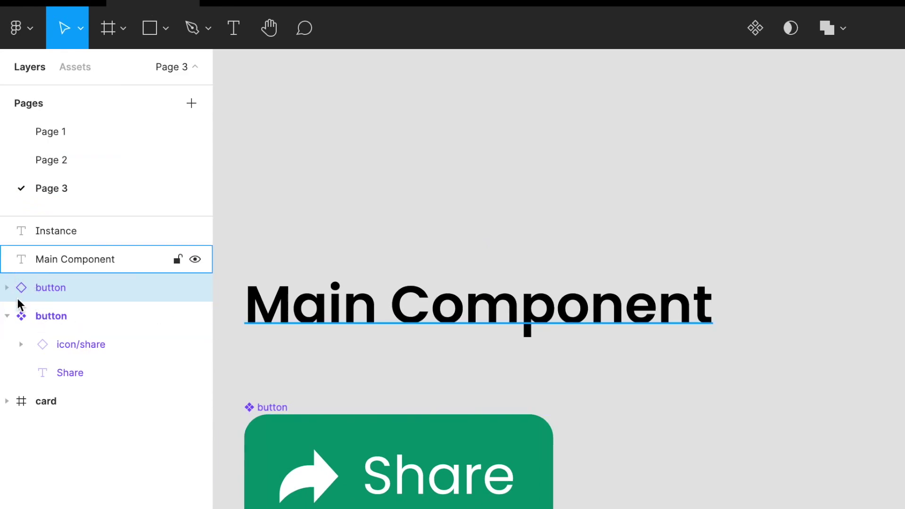
- Collapse the nested layers of the main button component in the layer list and clear the selection
click(9, 318)
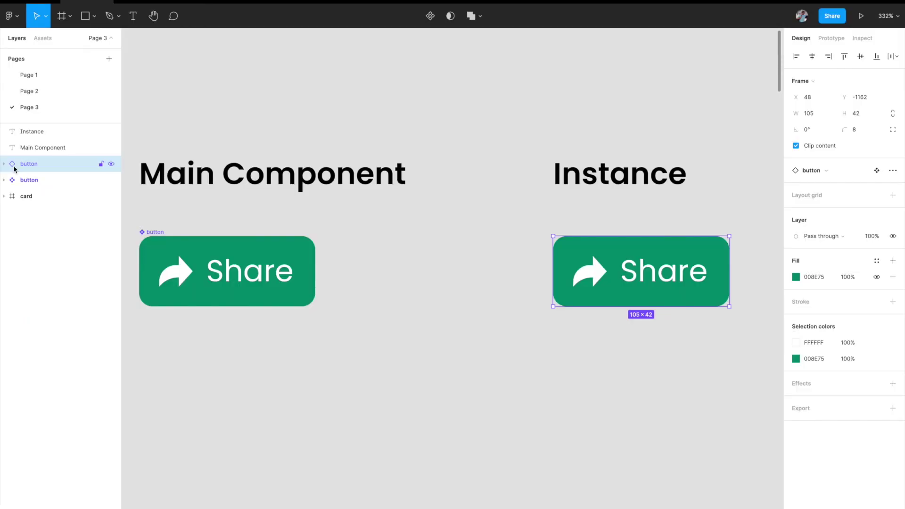
click(723, 497)
scroll(414, 283, left, 2)
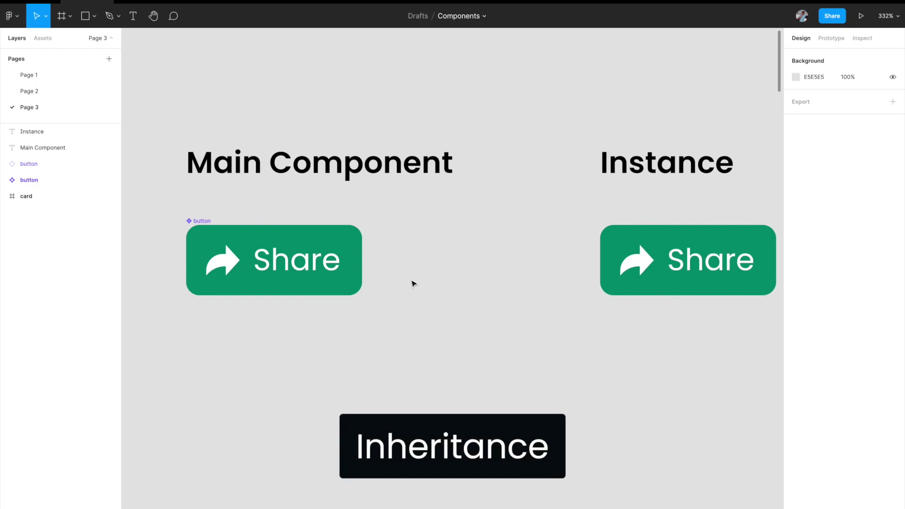
scroll(412, 284, down, 2)
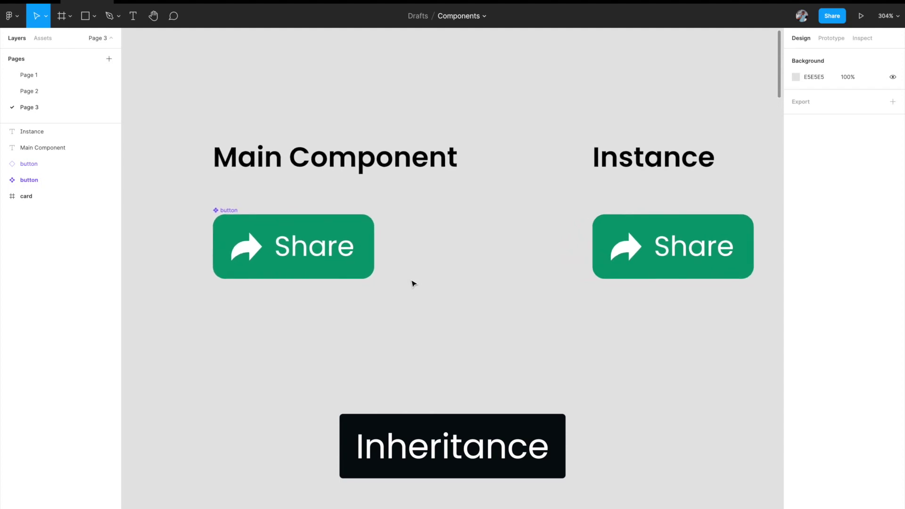
- Change the main button component's fill to the pink document color FD3A84
click(347, 265)
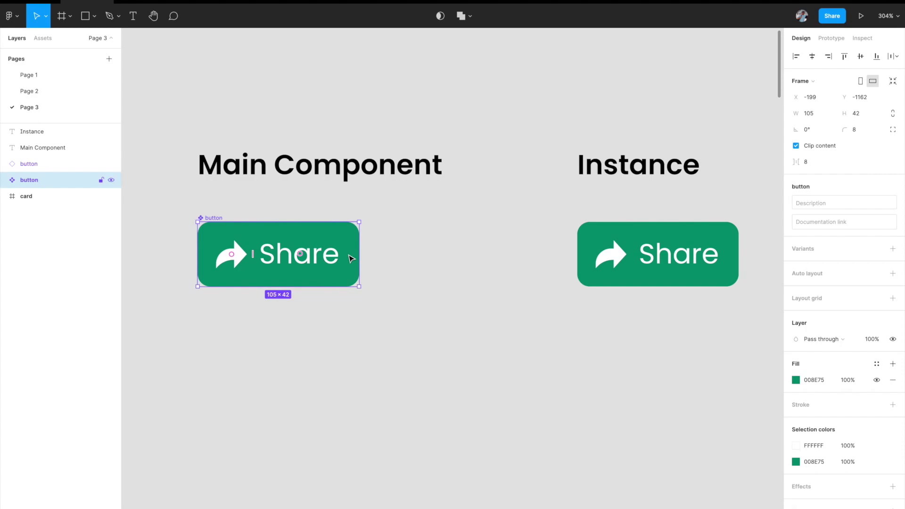
scroll(302, 243, left, 2)
scroll(301, 243, right, 2)
scroll(333, 238, right, 1)
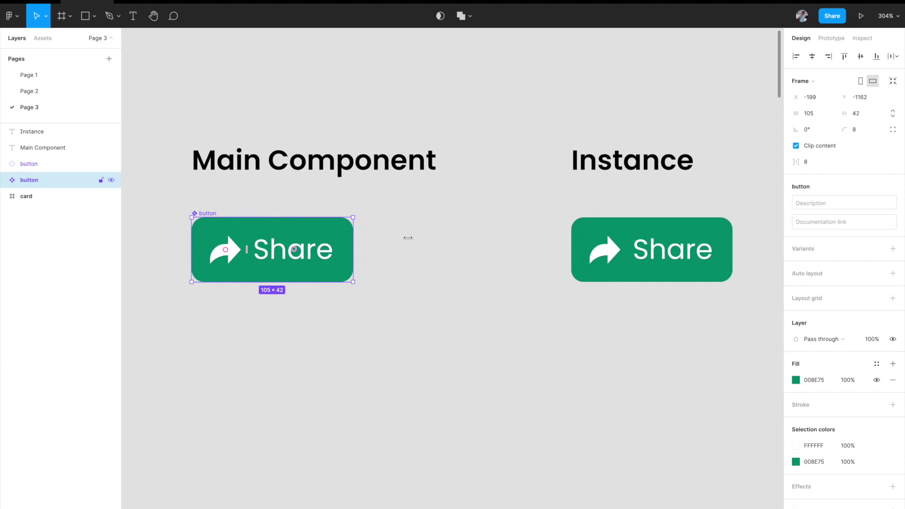
click(797, 381)
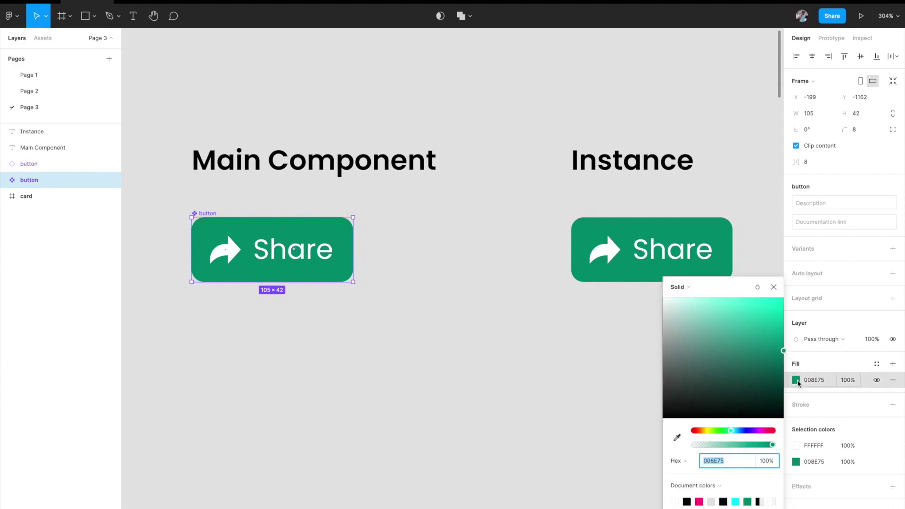
click(699, 502)
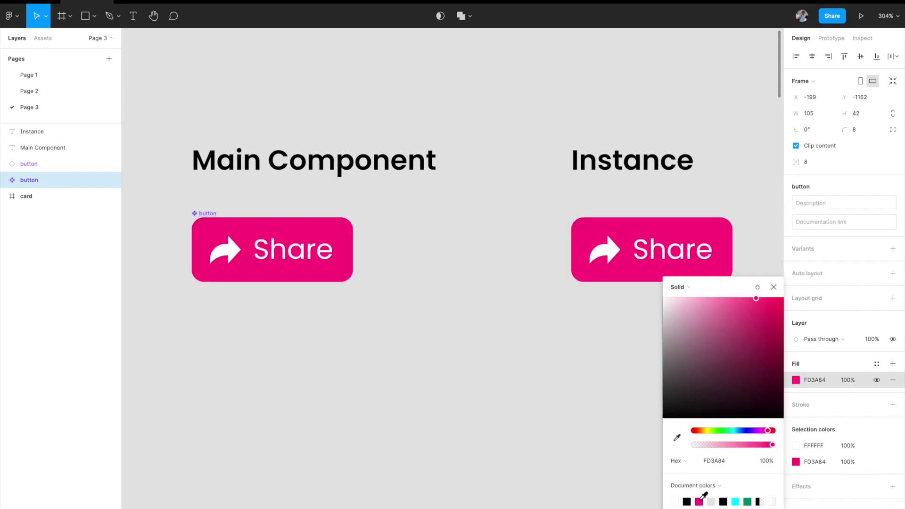
scroll(619, 373, right, 3)
scroll(619, 372, down, 2)
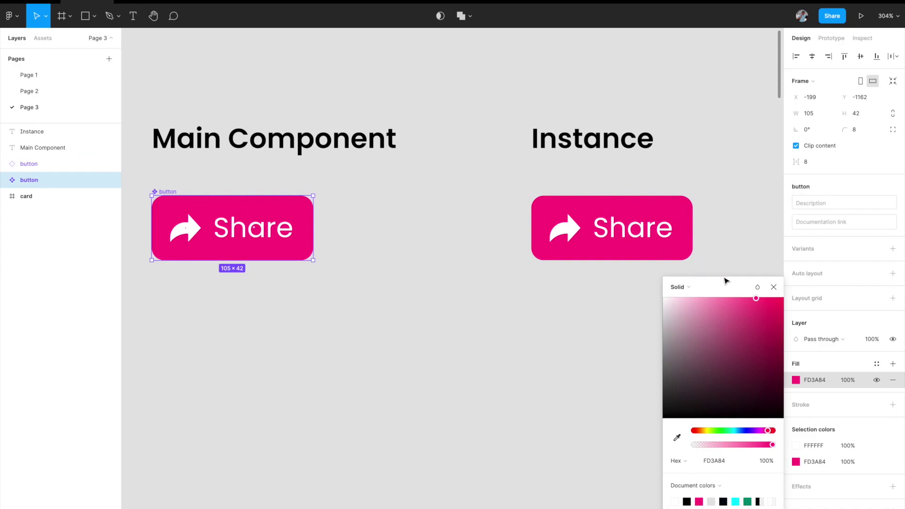
click(774, 287)
scroll(604, 333, left, 1)
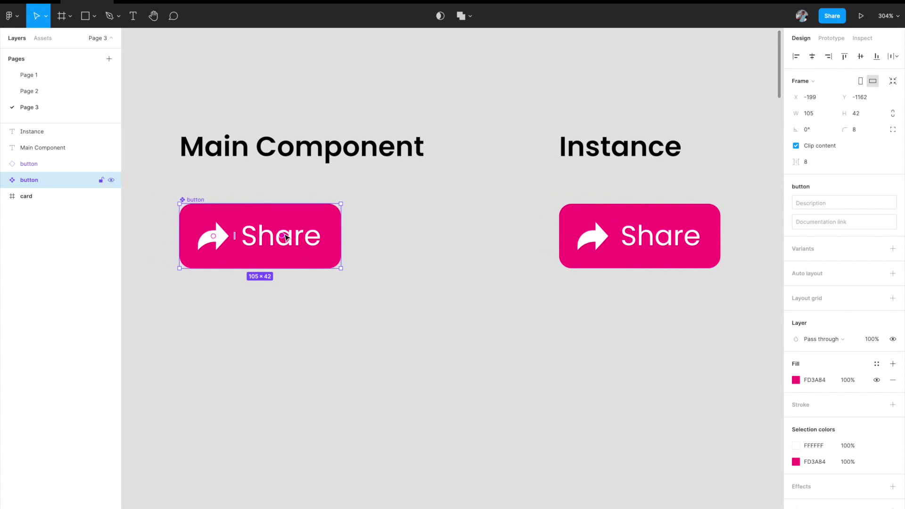
- Set the main button component's corner radius to 0
click(855, 132)
text(0)
key(Return)
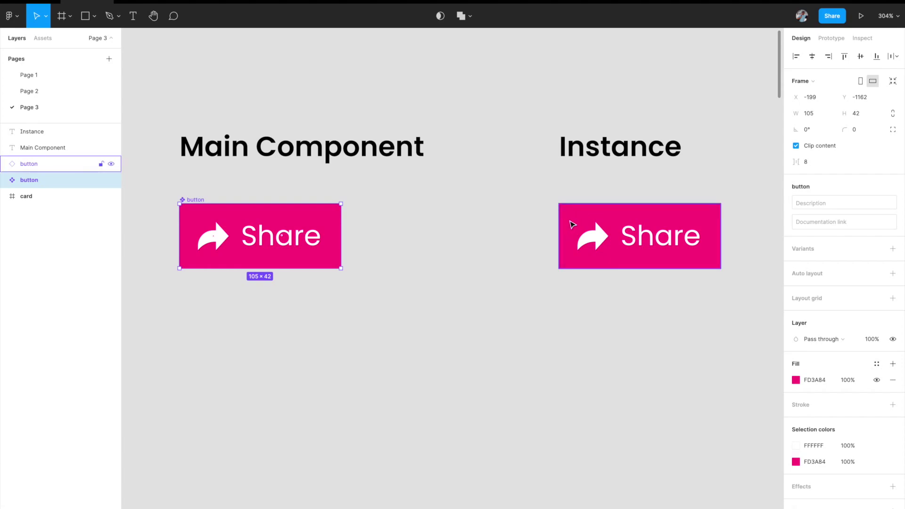
click(401, 362)
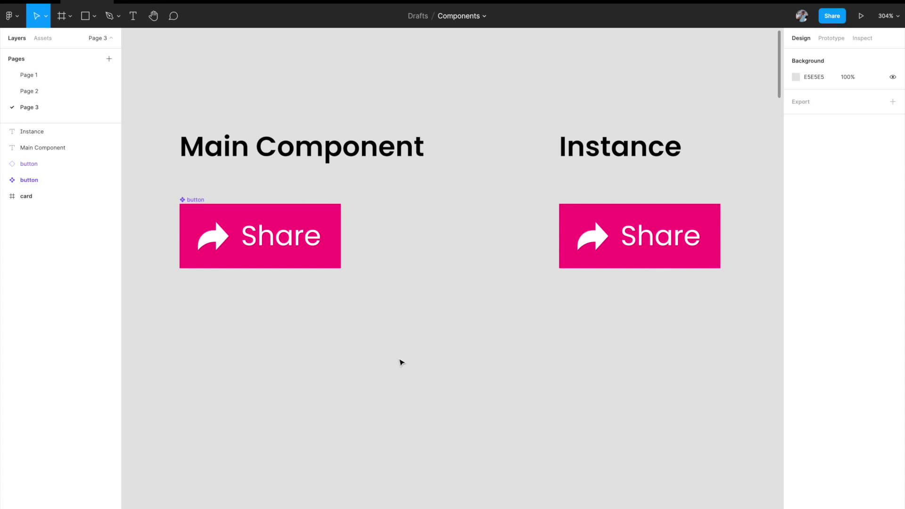
- Undo the corner radius change on the main button component
key(super+z)
key(super+z)
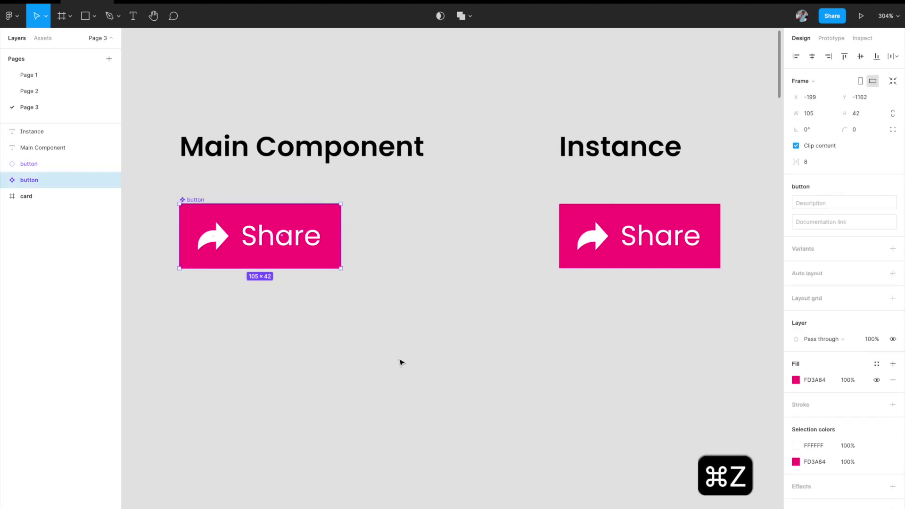
click(403, 356)
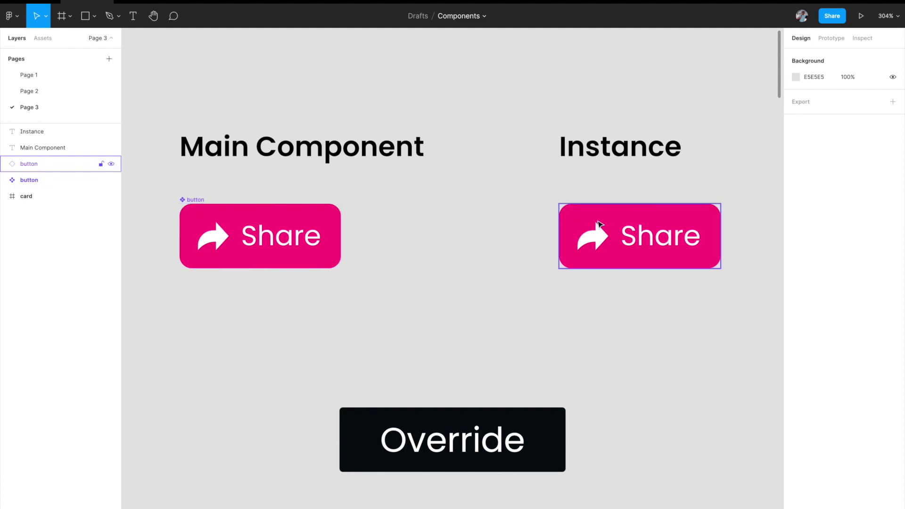
- Override the label text of the button instance with "Rate"
scroll(601, 225, right, 2)
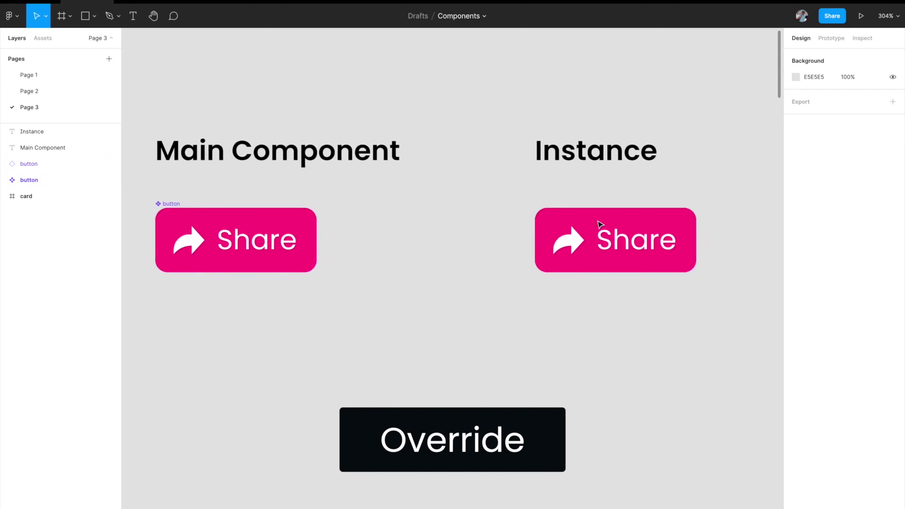
double_click(620, 241)
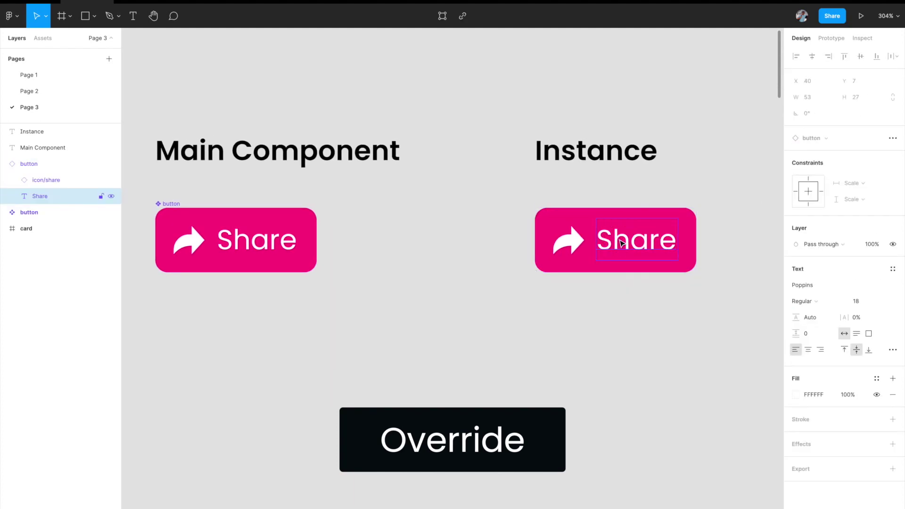
double_click(619, 241)
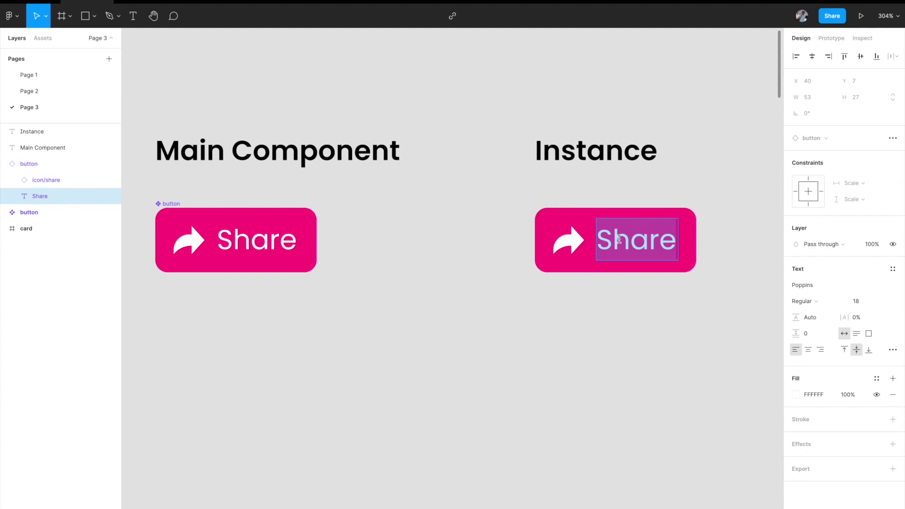
text(Rate)
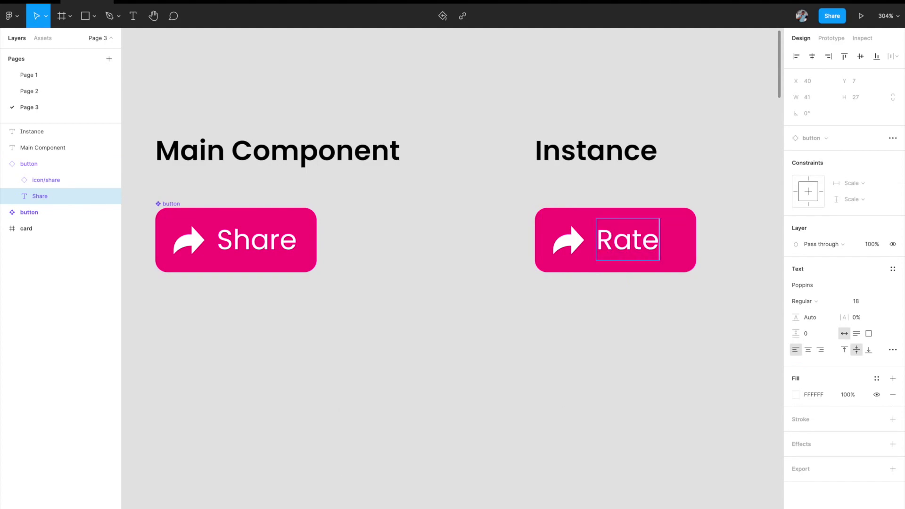
key(Return)
key(BackSpace)
key(Escape)
click(596, 312)
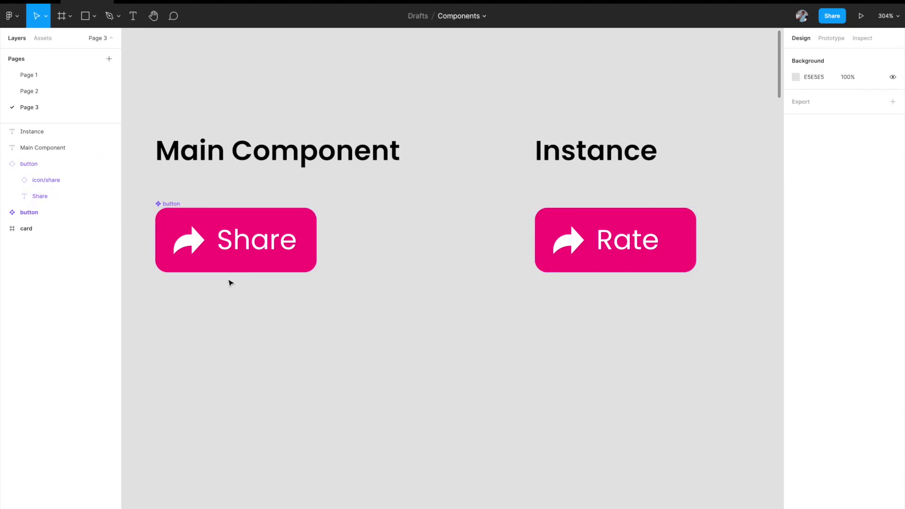
- Swap the nested share icon in the button instance for the local star icon component
double_click(570, 250)
click(820, 171)
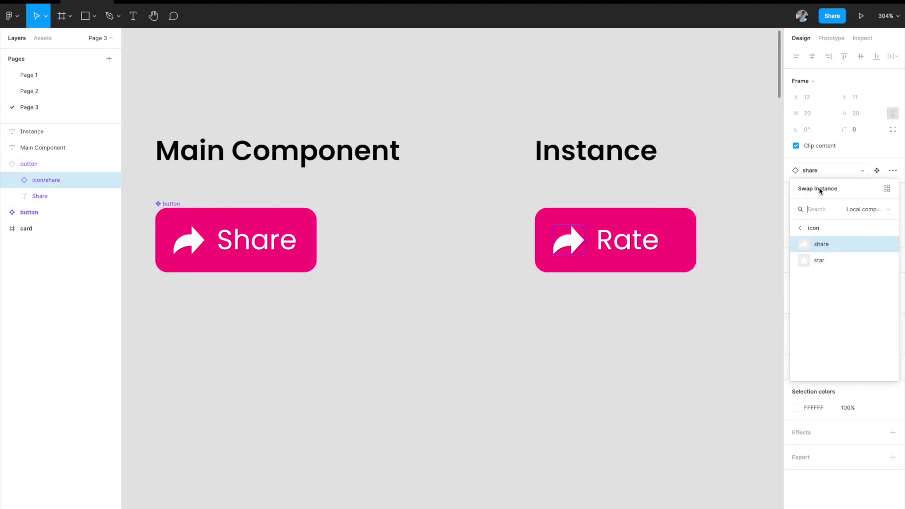
click(819, 260)
click(731, 314)
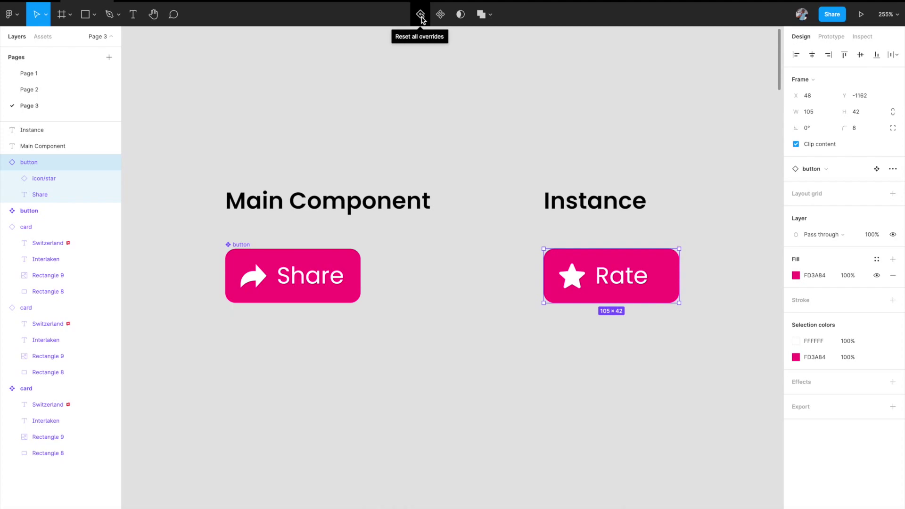
- Reset all overrides on the button instance labelled Rate
click(421, 18)
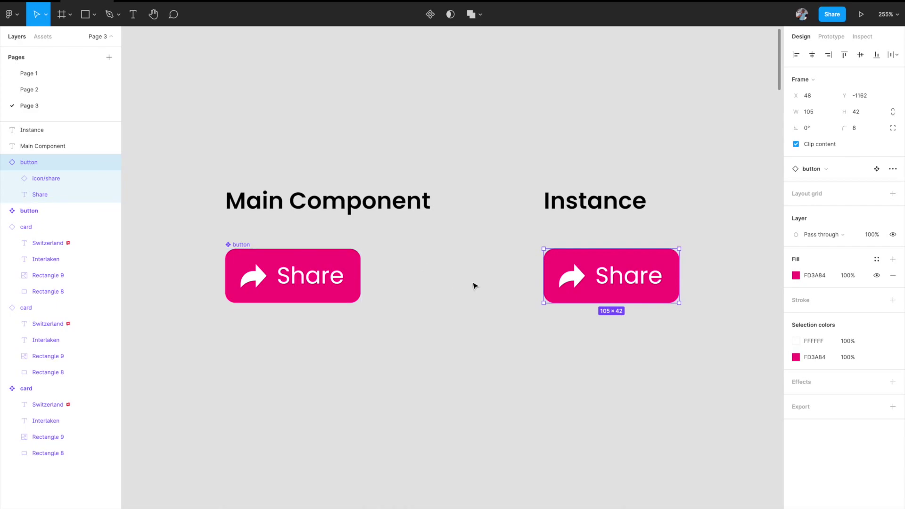
key(Escape)
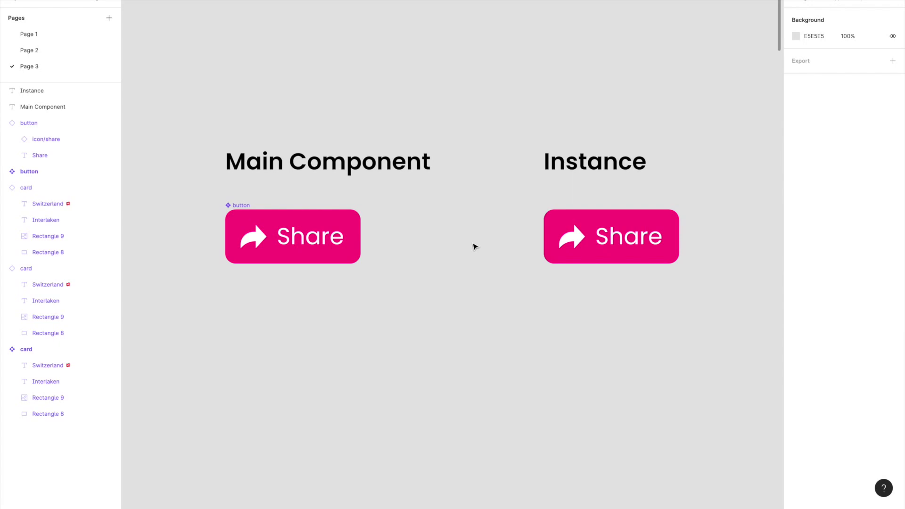
- Place two more instances of the main button component in a column below the existing instance
ctrl+scroll(473, 246, down, 3)
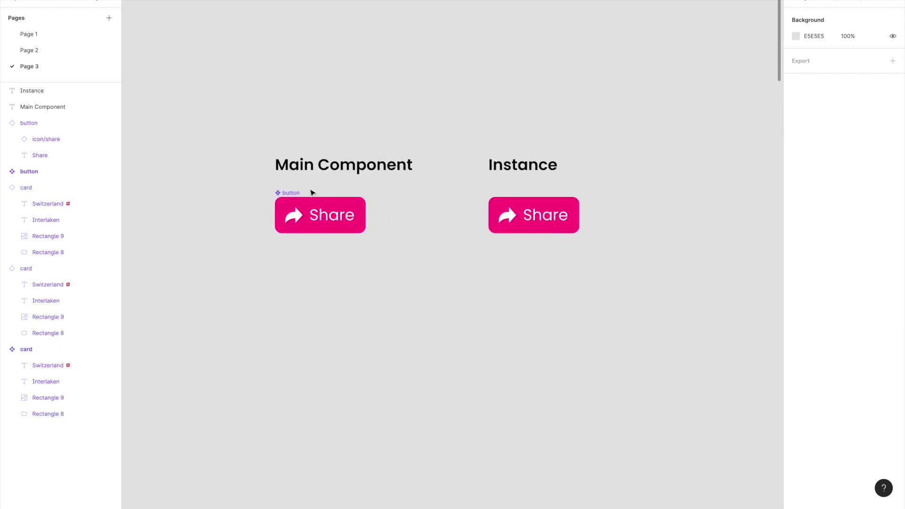
click(290, 194)
drag(286, 211, 493, 370)
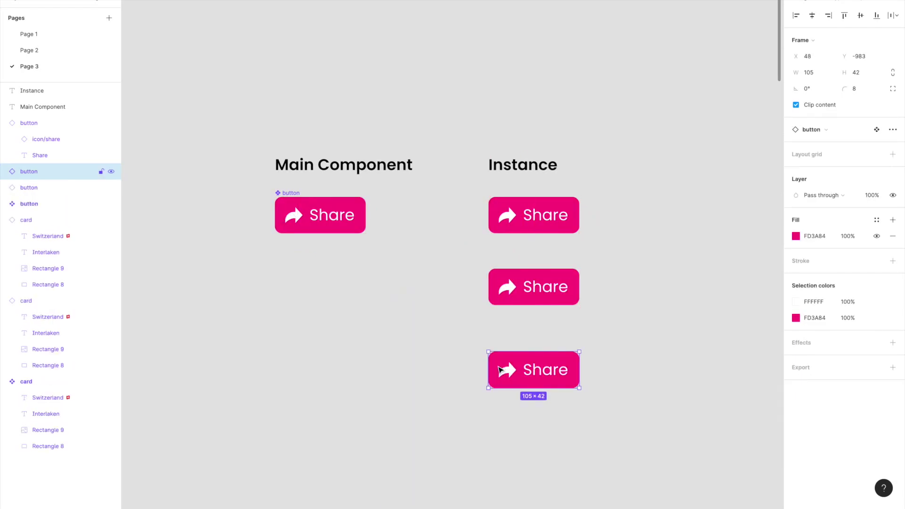
click(595, 325)
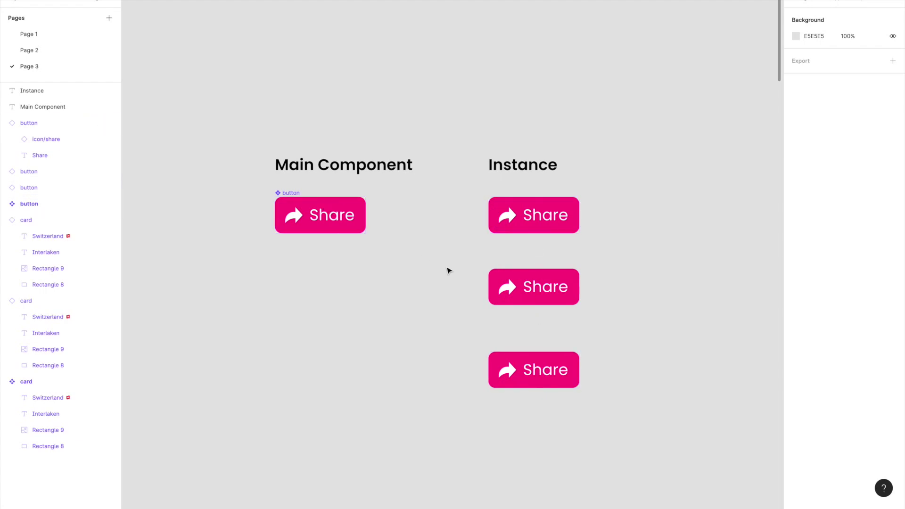
- Go from the lowest button instance to its main component and return to the instance
scroll(449, 270, down, 1)
scroll(449, 270, down, 2)
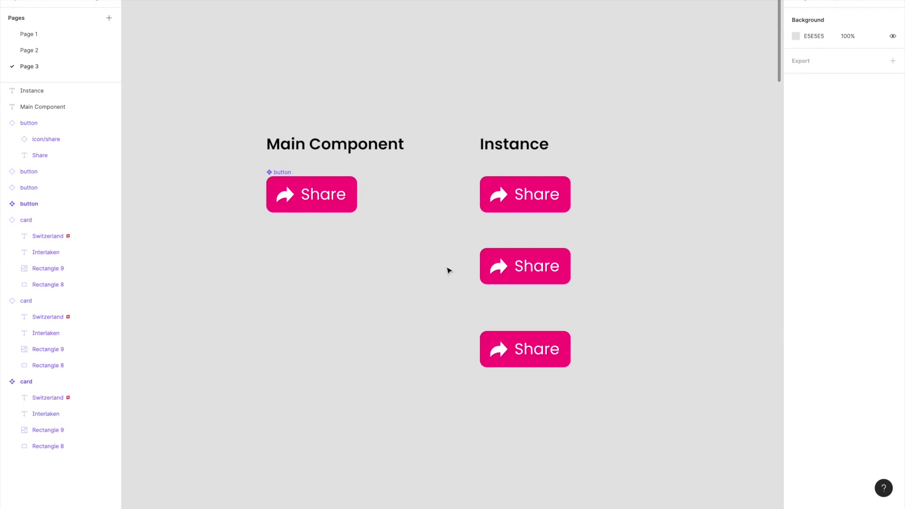
click(348, 209)
click(521, 338)
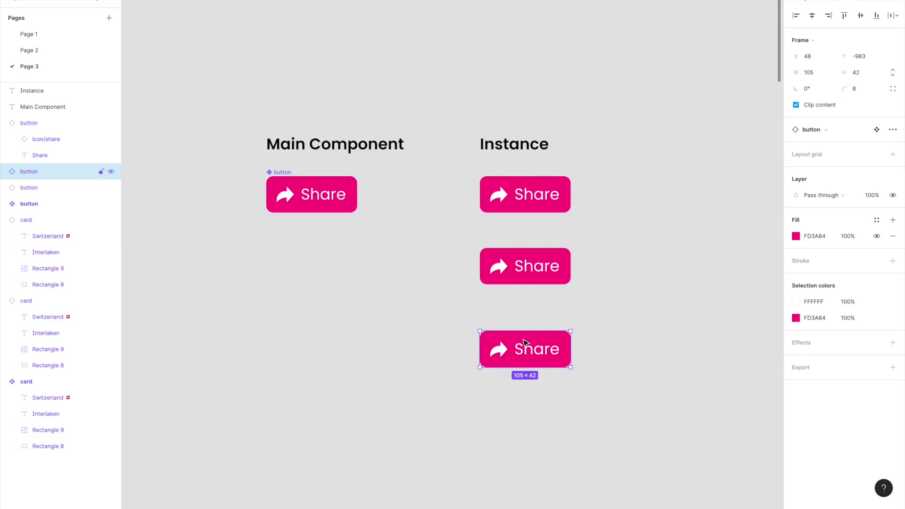
right_click(525, 342)
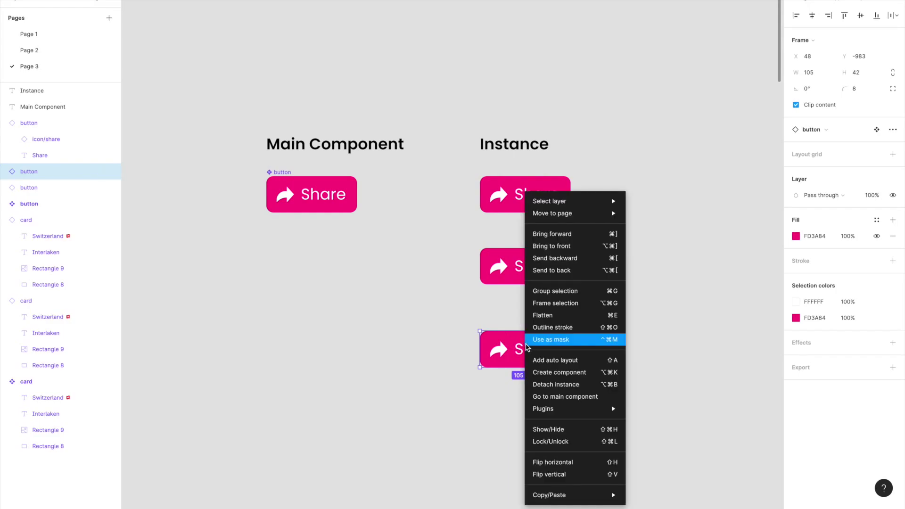
click(547, 398)
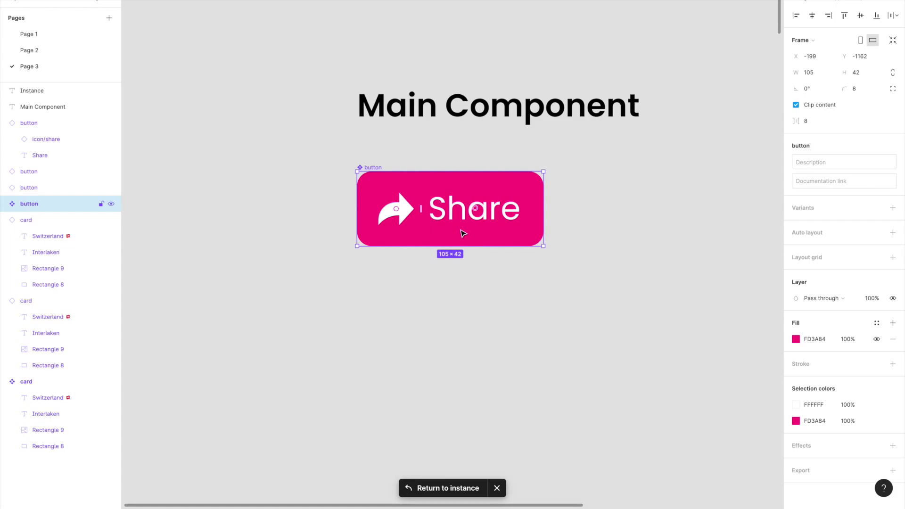
click(439, 490)
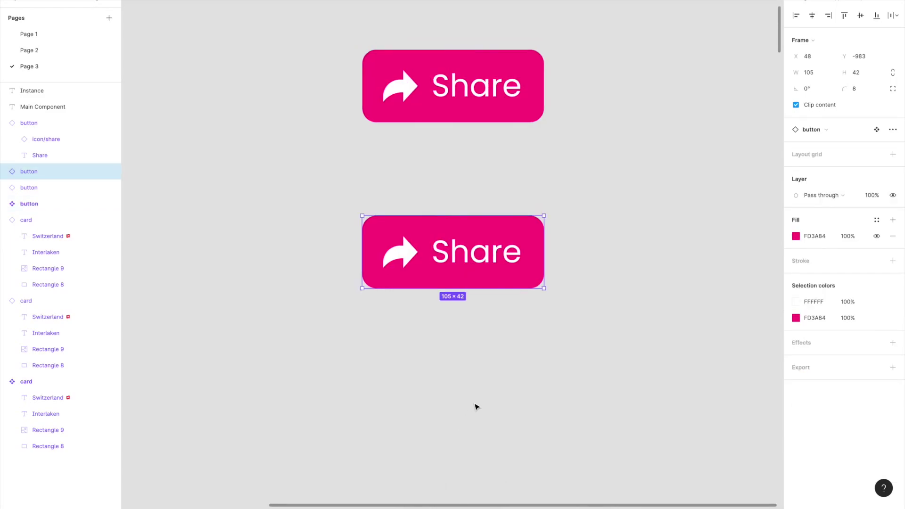
- Delete the main button component under the Main Component heading
scroll(475, 407, down, 5)
scroll(475, 406, left, 4)
scroll(458, 309, up, 2)
scroll(459, 309, left, 1)
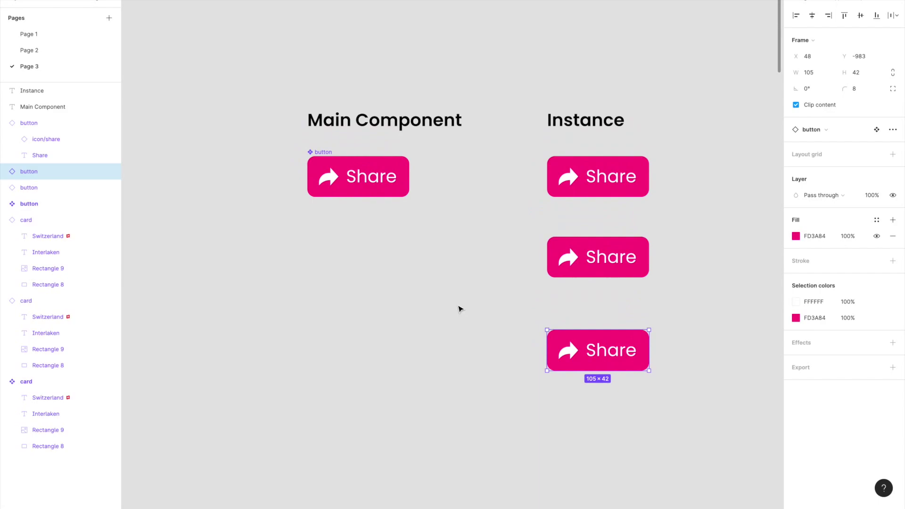
scroll(320, 169, up, 3)
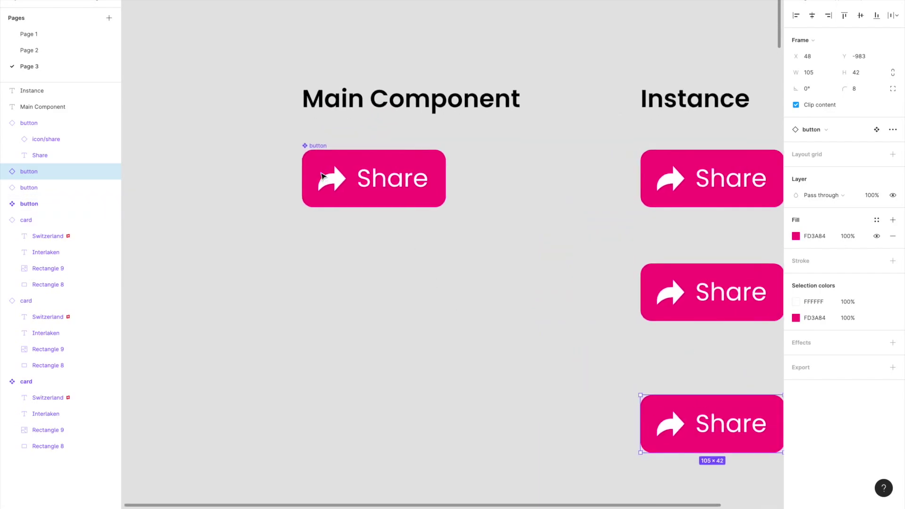
click(317, 148)
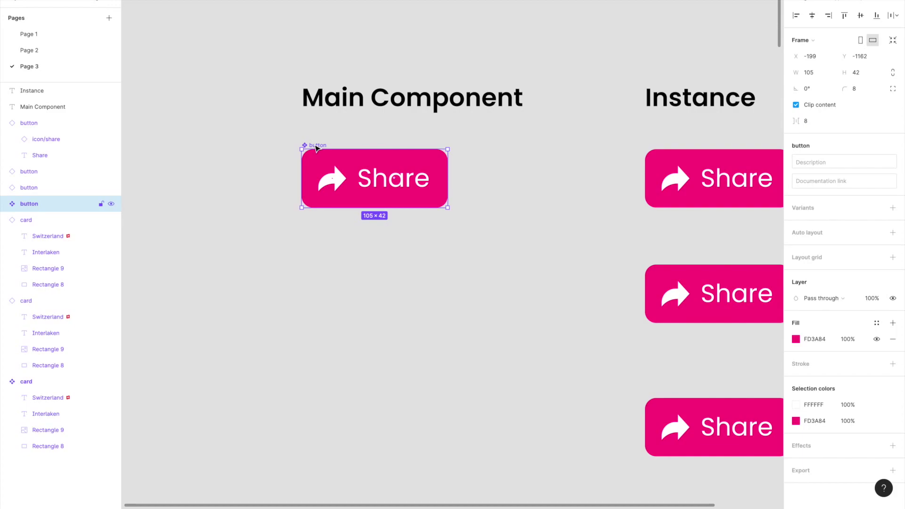
key(Delete)
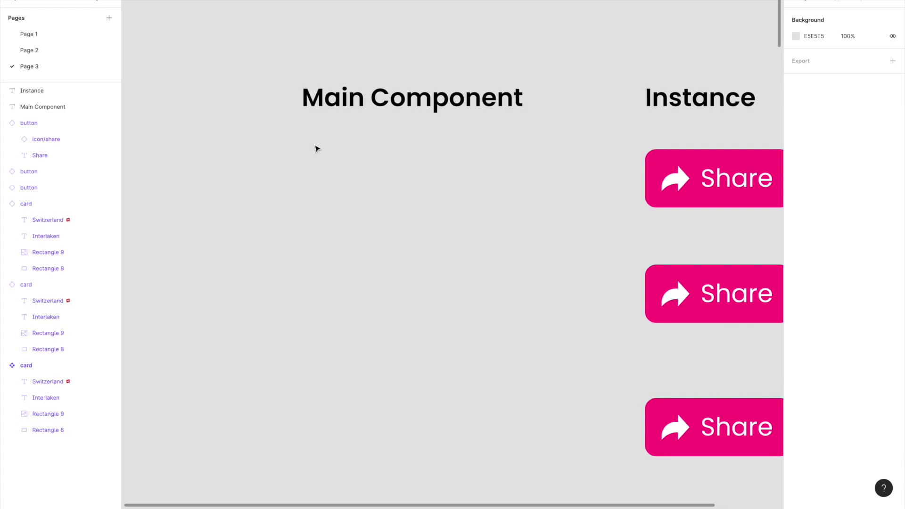
- Restore the deleted main button component from the topmost button instance
scroll(316, 149, right, 3)
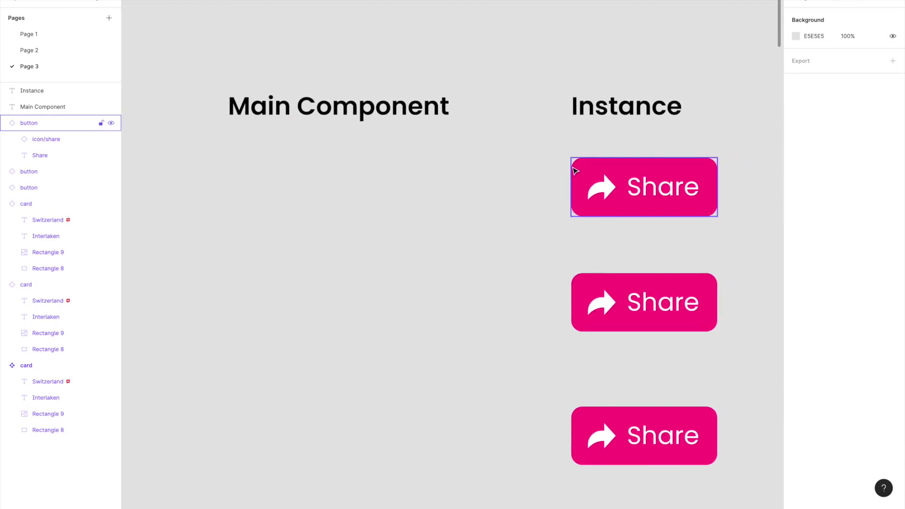
click(583, 171)
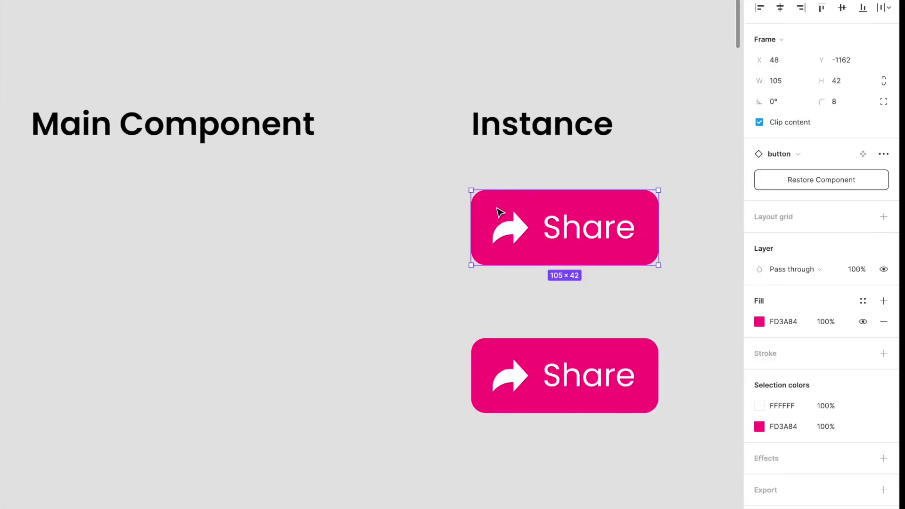
click(780, 184)
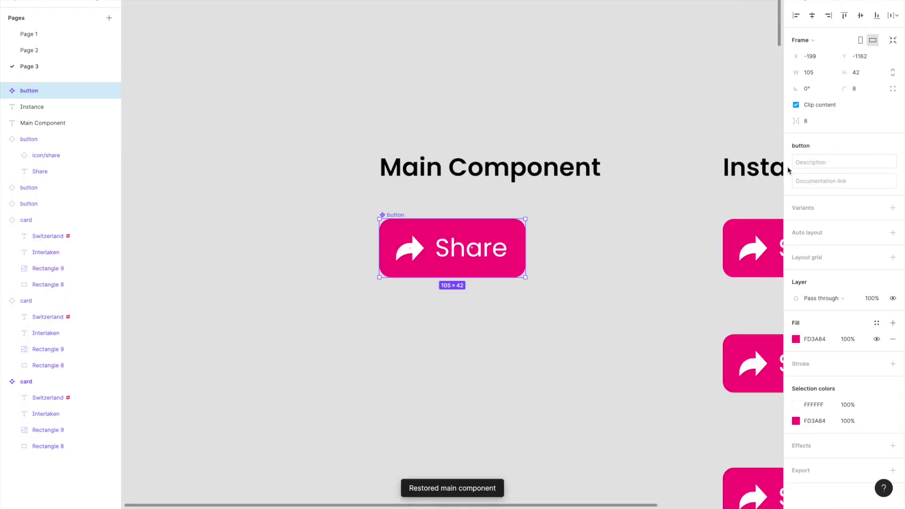
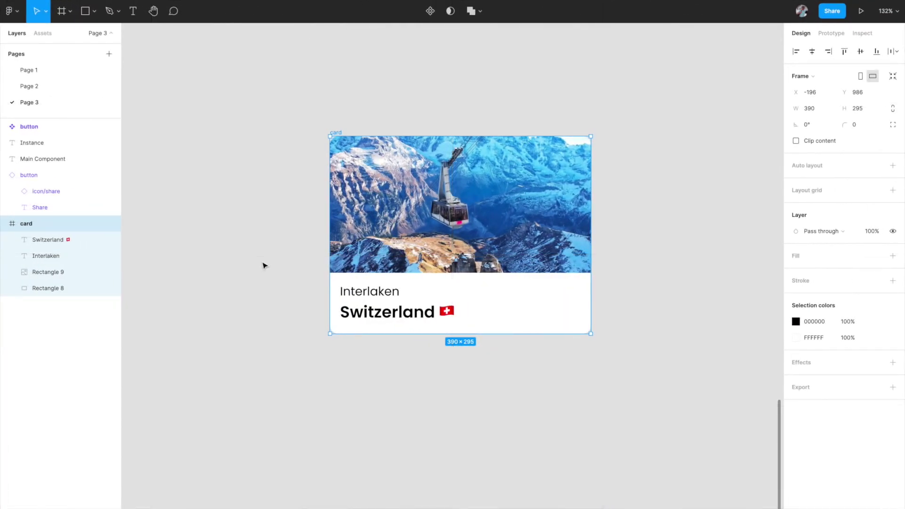
- Turn the Interlaken card frame into a component and place an instance of it directly below
scroll(264, 265, right, 2)
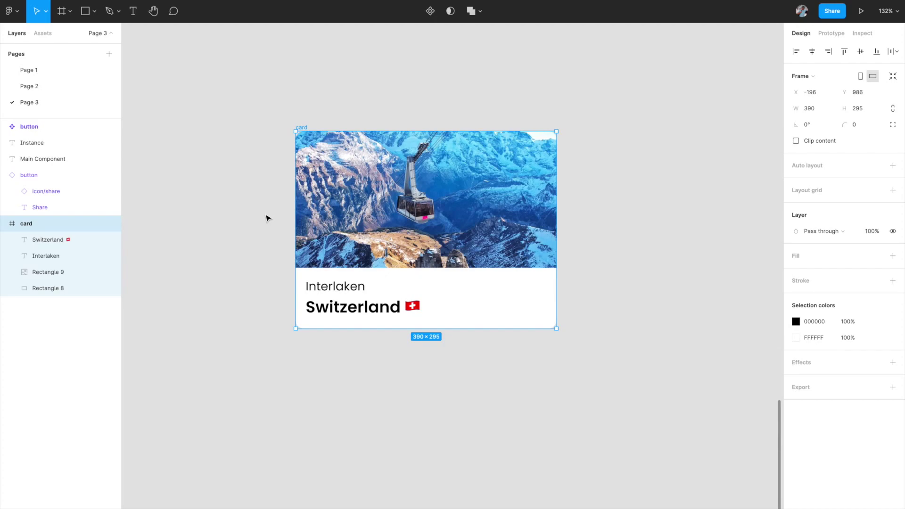
key(alt+super+k)
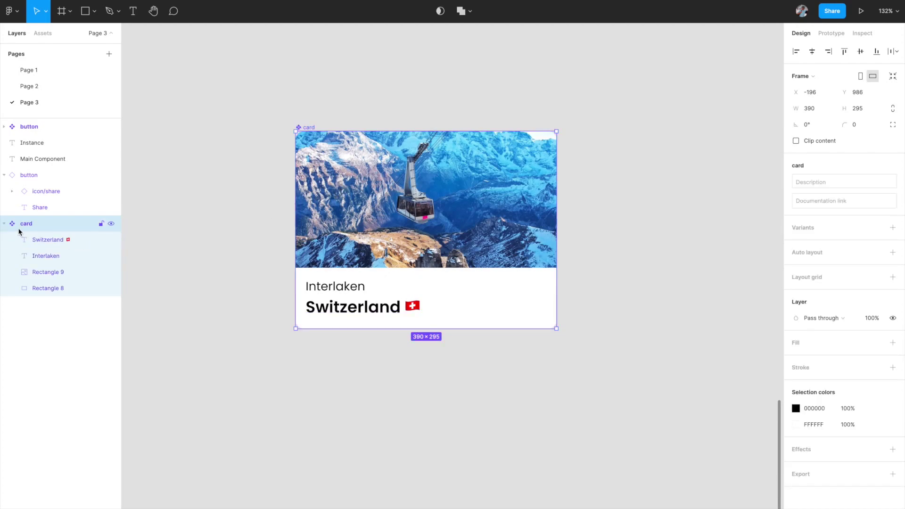
click(199, 228)
click(310, 128)
drag(344, 191, 356, 427)
scroll(356, 427, down, 3)
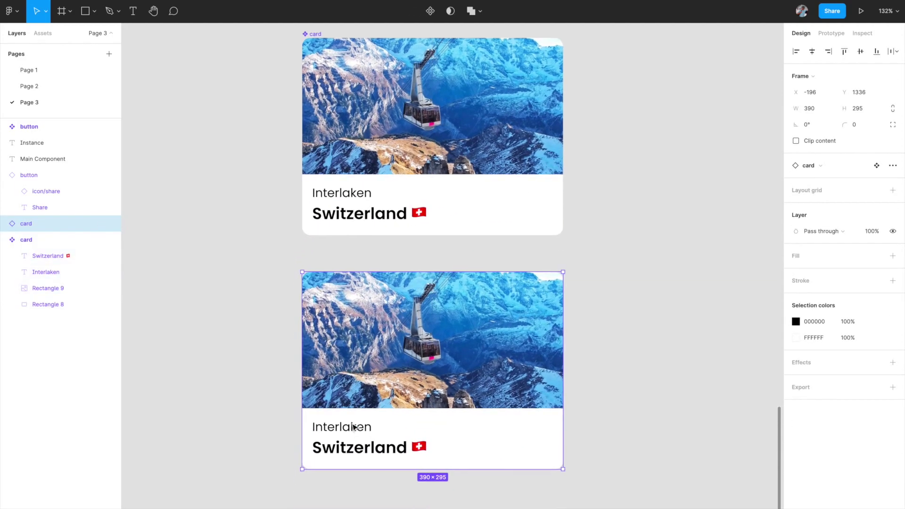
- Place a second card instance below the first one, keeping the three cards in a column
scroll(376, 376, down, 5)
drag(376, 376, 377, 504)
scroll(390, 463, down, 2)
scroll(389, 463, down, 1)
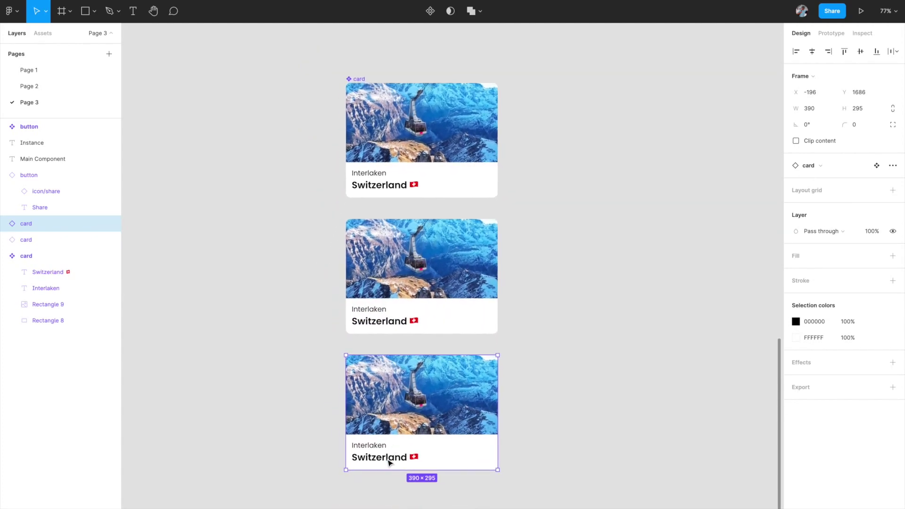
- Override the texts of the middle card instance with "Vienna" as the city and "Austria" as the country
scroll(390, 463, up, 2)
scroll(390, 463, down, 2)
scroll(389, 463, up, 3)
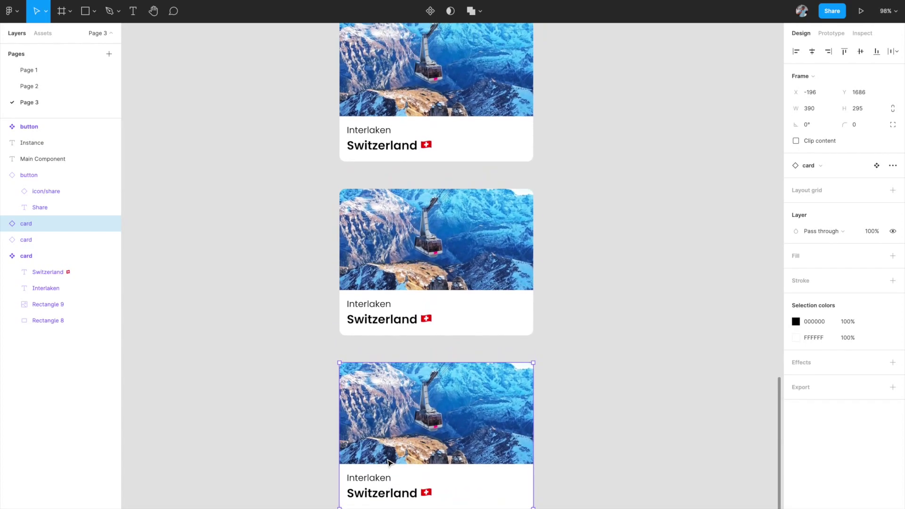
scroll(389, 463, down, 2)
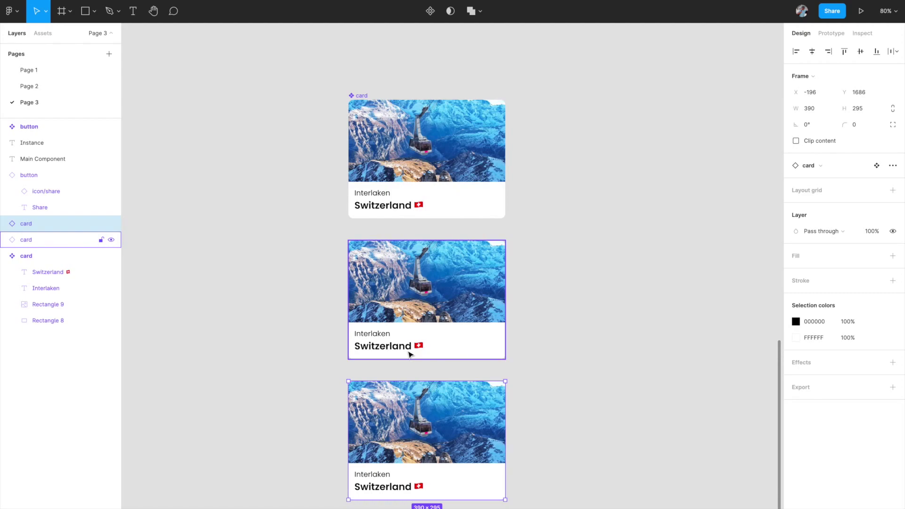
double_click(368, 334)
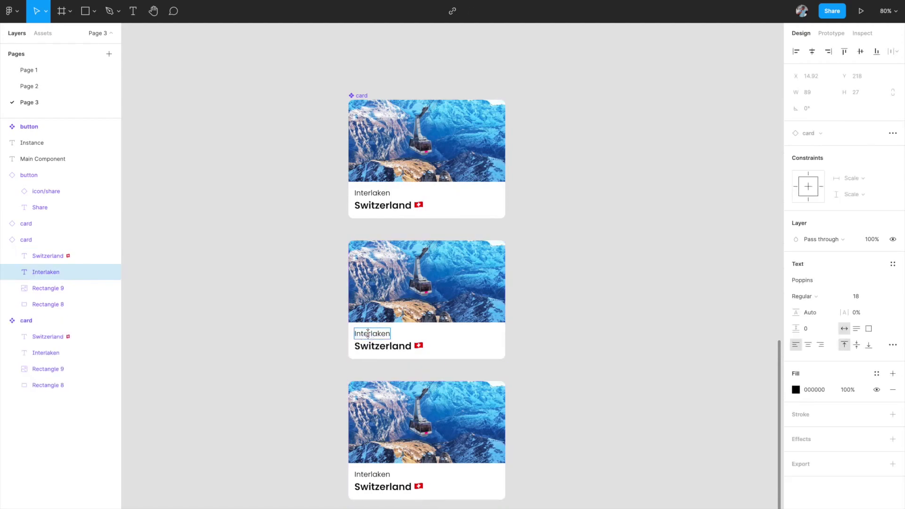
text(Vienna)
double_click(383, 346)
text(Austria)
- Override the texts of the lowest card instance with "Oslo" as the city and "Norway" as the country
double_click(372, 474)
text(Oslo)
double_click(383, 486)
text(Norway)
click(426, 340)
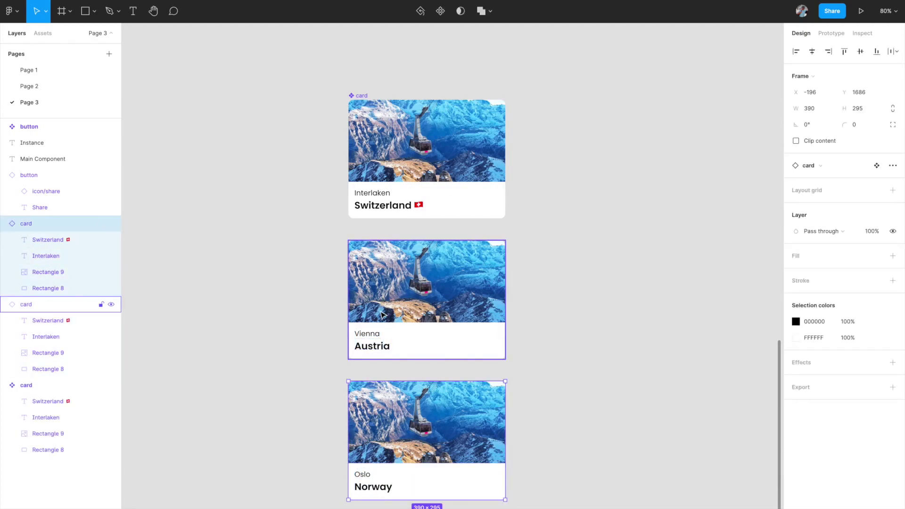
key(Escape)
- Search Unsplash for "austria" and fill the Vienna card's image with the lakeside village photo
click(263, 148)
click(427, 282)
click(166, 107)
text(austria)
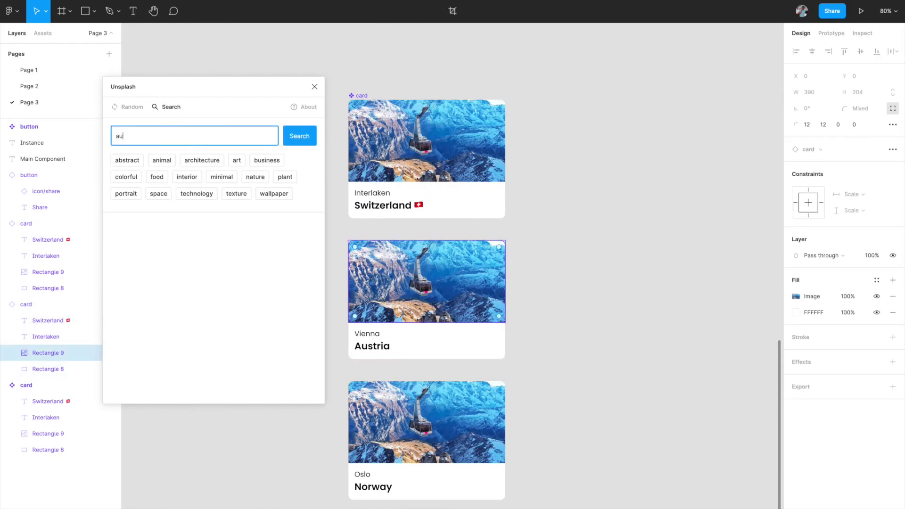
click(300, 135)
click(161, 198)
- Search Unsplash for "norway", fill the Oslo card's image with the northern lights photo, and close the plugin
click(427, 423)
double_click(125, 136)
text(norway)
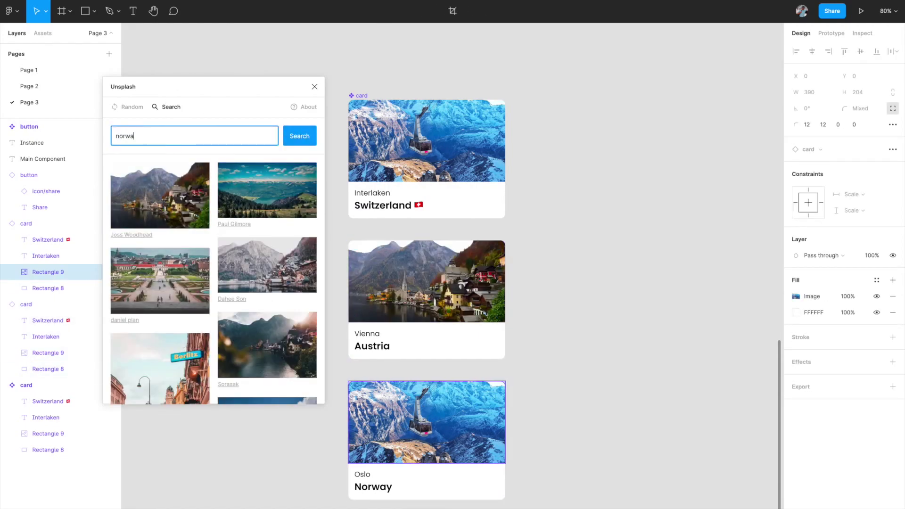
click(300, 136)
click(266, 281)
click(315, 86)
scroll(319, 194, down, 2)
scroll(320, 194, up, 2)
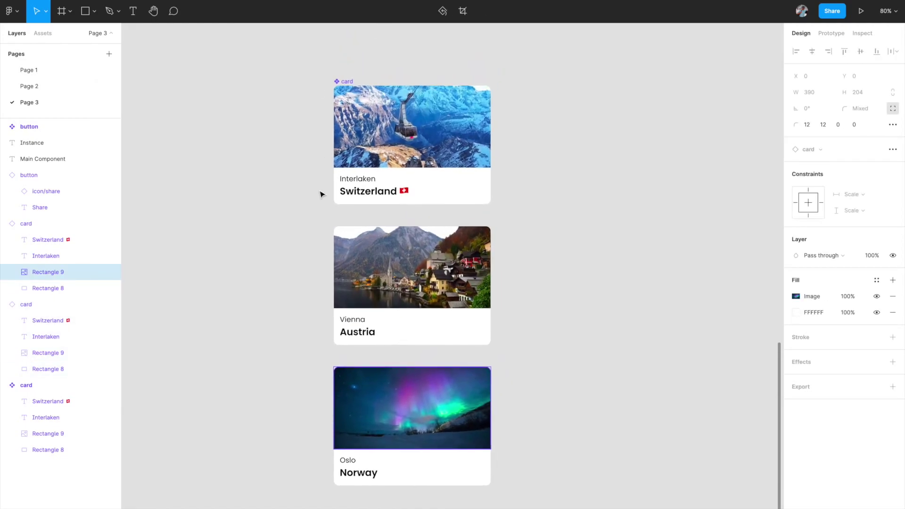
scroll(319, 194, up, 2)
scroll(320, 194, down, 1)
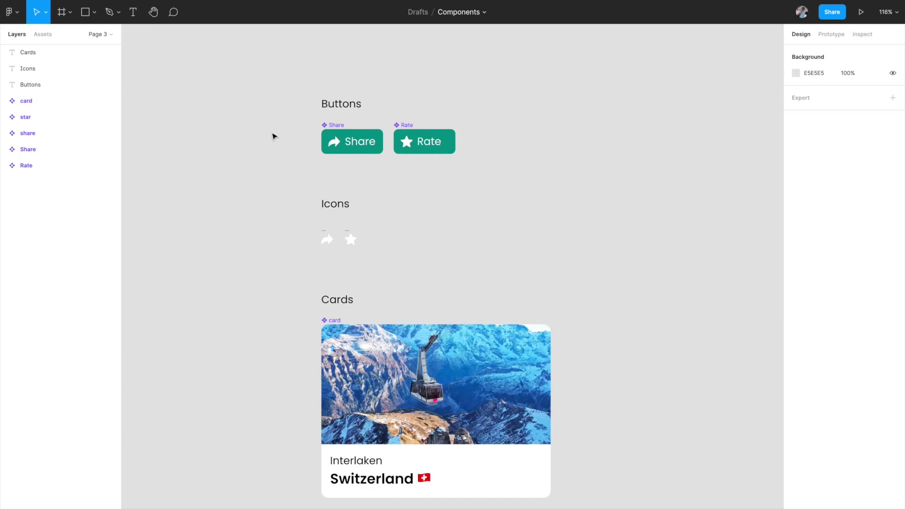
- Examine the components grouped under Buttons, Icons and Cards and their names in the layer list
scroll(273, 137, up, 5)
scroll(274, 137, right, 1)
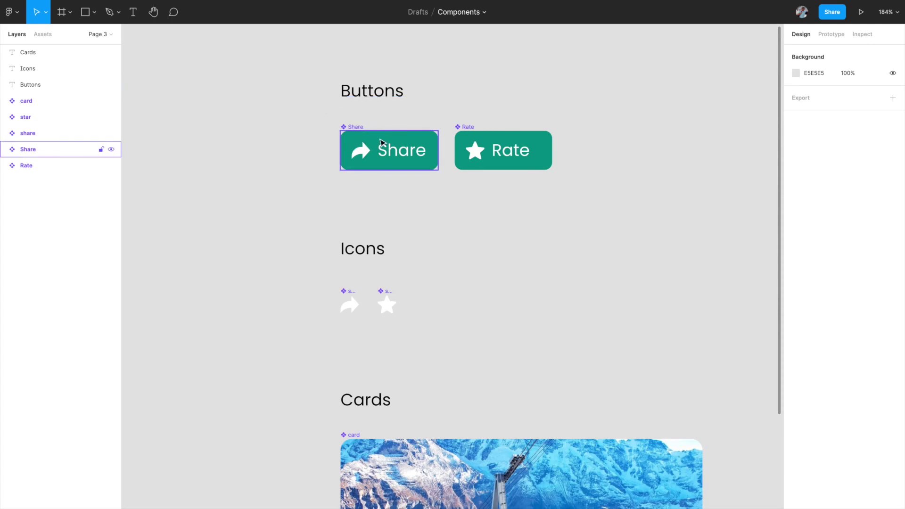
scroll(463, 141, down, 3)
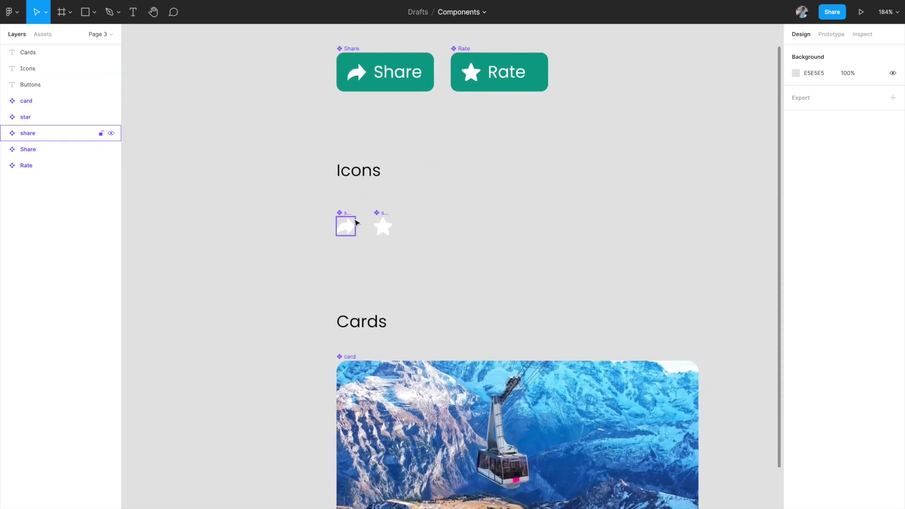
scroll(357, 223, down, 4)
scroll(383, 231, down, 2)
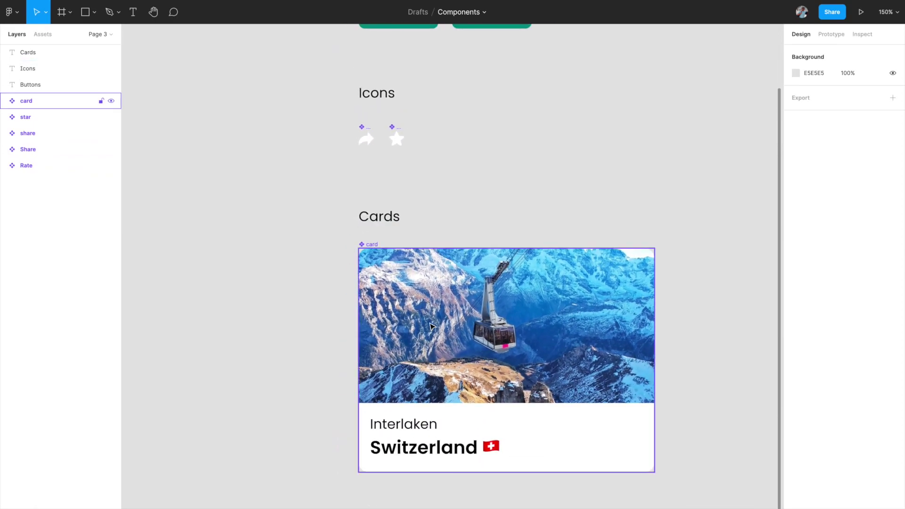
scroll(428, 320, up, 3)
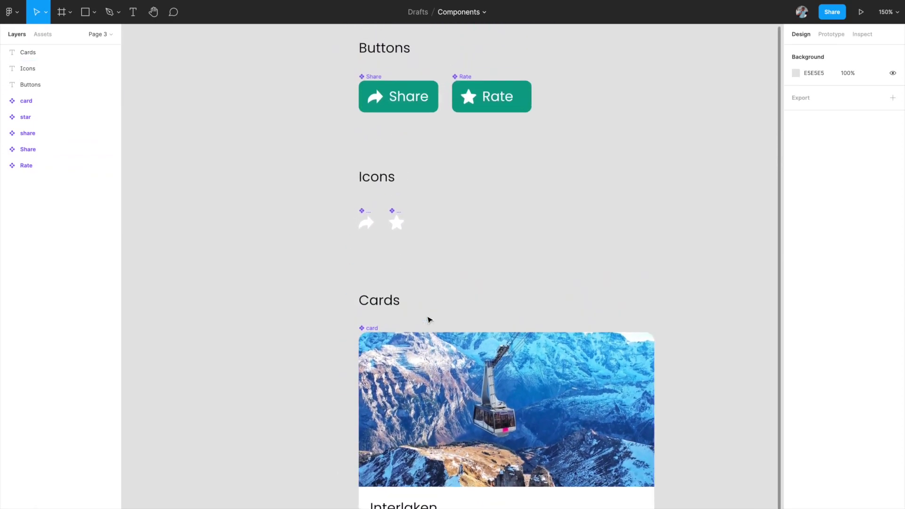
scroll(428, 319, down, 2)
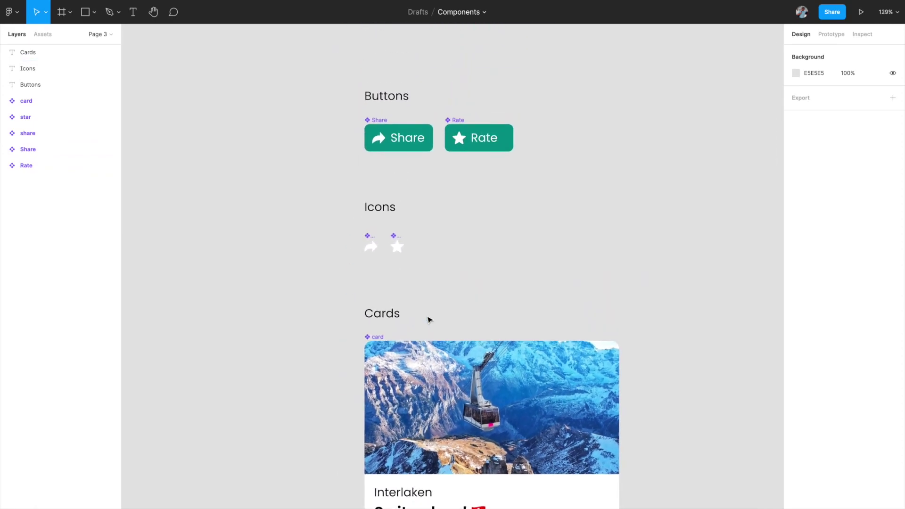
click(382, 338)
scroll(372, 240, up, 2)
scroll(372, 240, up, 3)
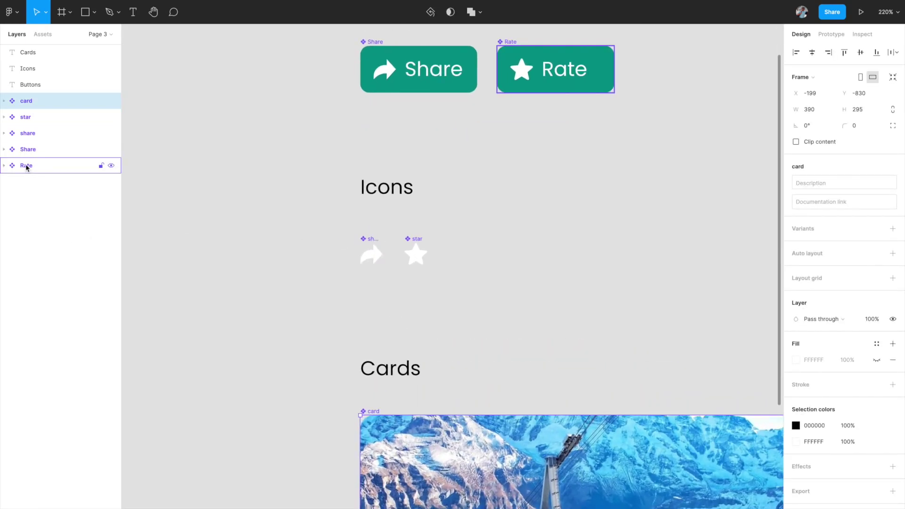
scroll(221, 233, down, 2)
scroll(221, 234, down, 2)
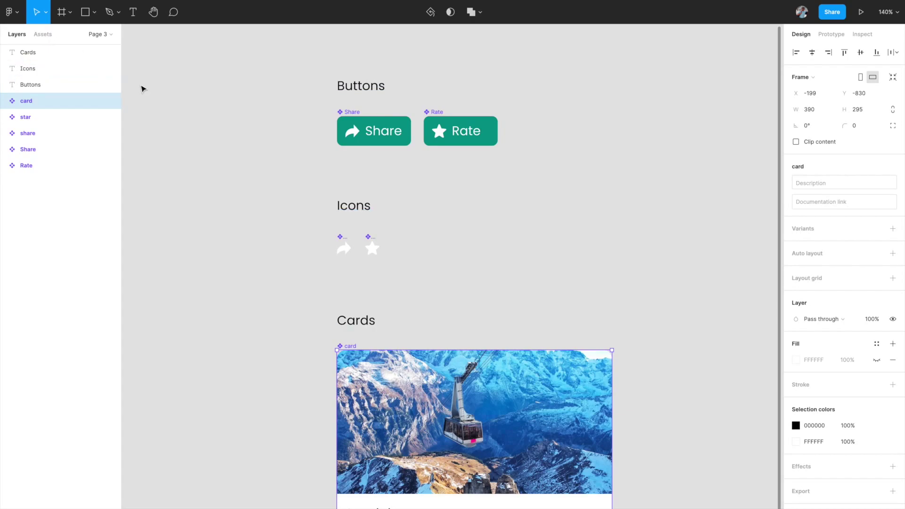
- Review Page 3's local component assets and return to the layer list
click(43, 34)
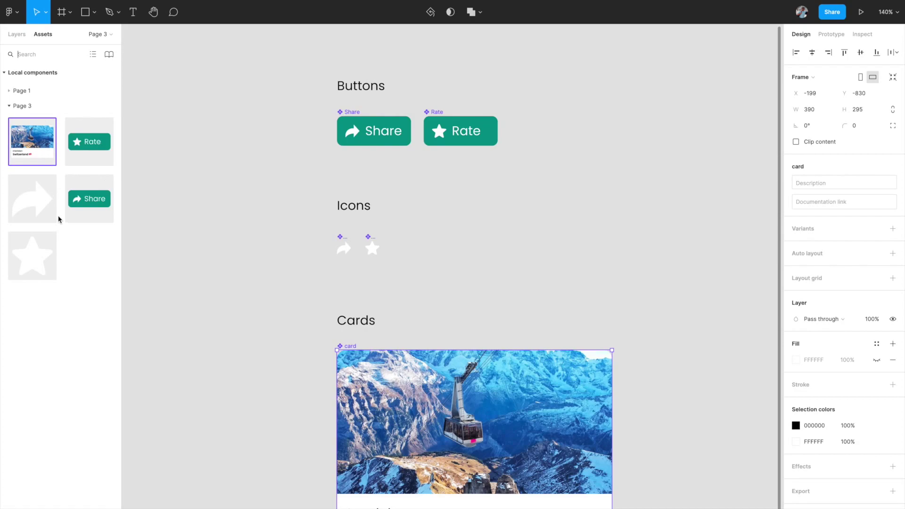
click(54, 58)
click(18, 35)
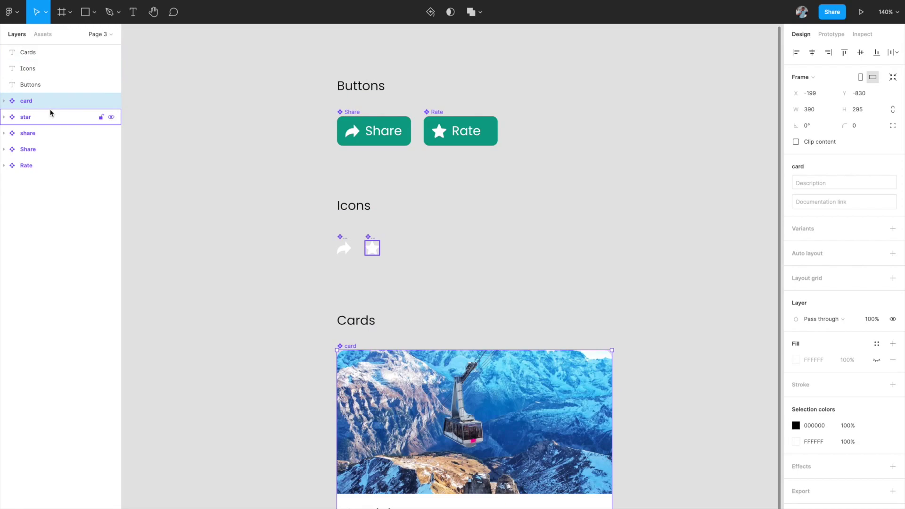
scroll(372, 122, up, 5)
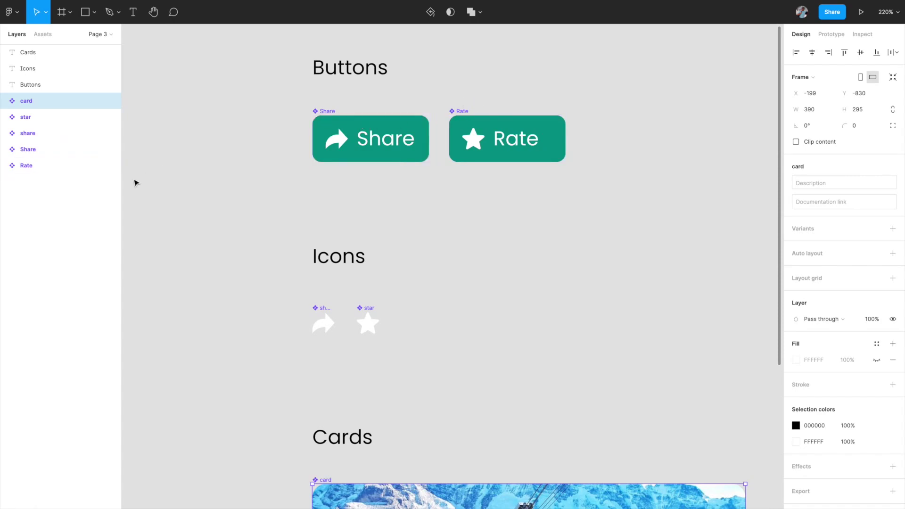
- Rename the Share button component to Button/Share
click(329, 118)
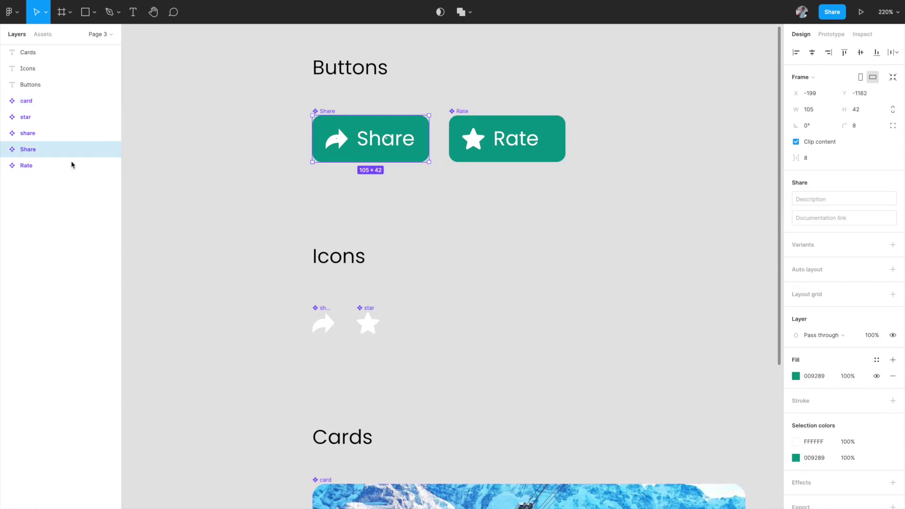
double_click(24, 151)
text(Button/)
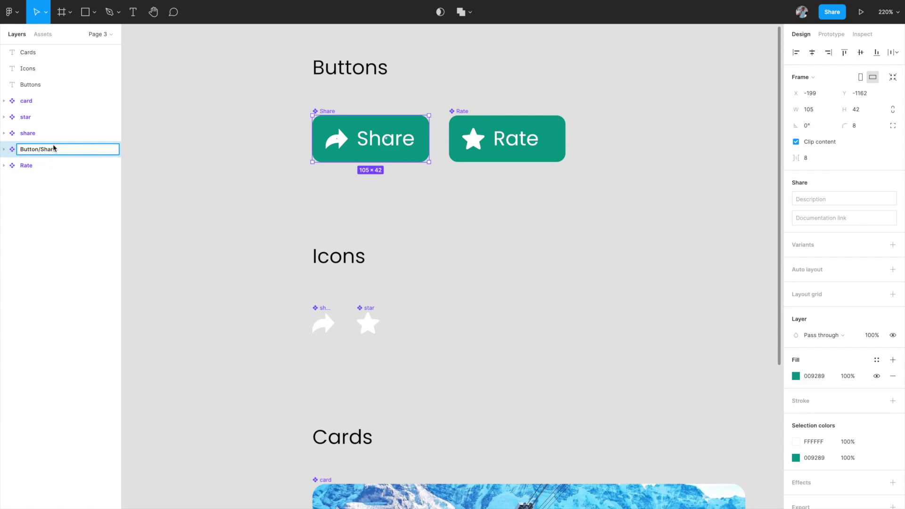
click(148, 147)
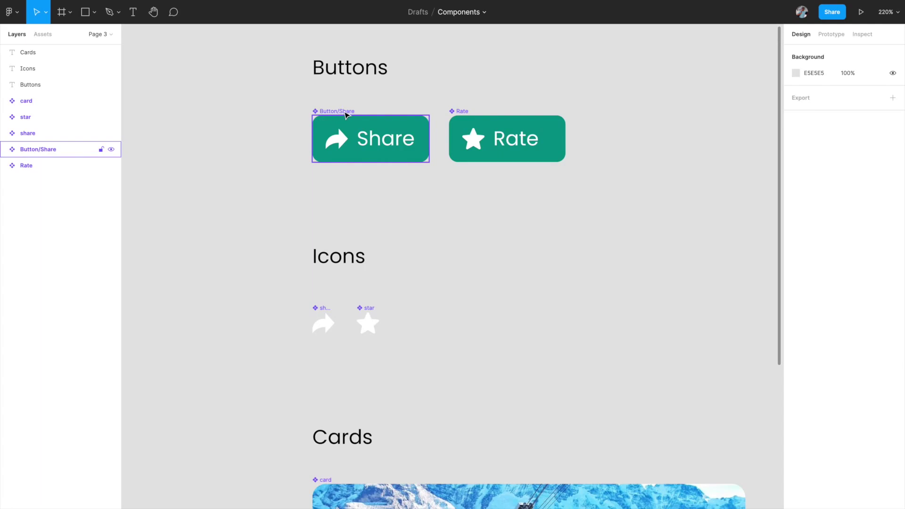
- Rename the Rate button component to Button/Rate
click(457, 112)
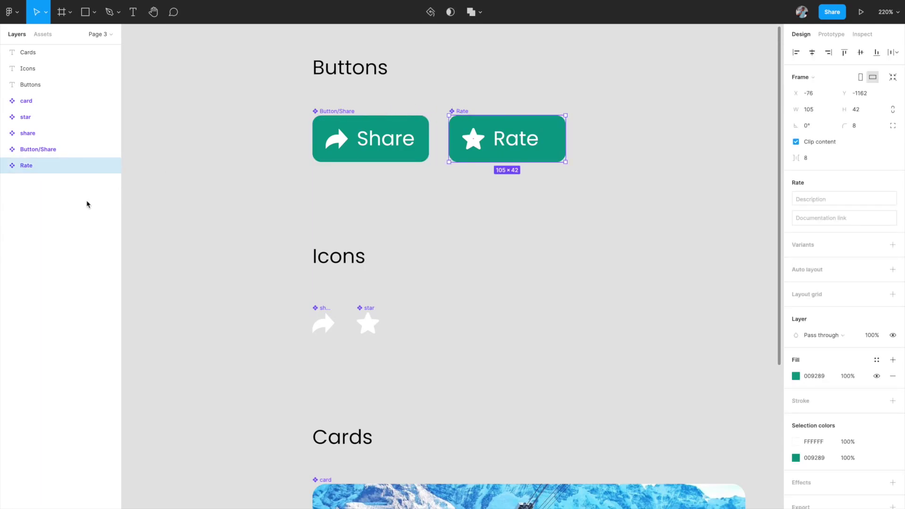
double_click(25, 168)
click(21, 166)
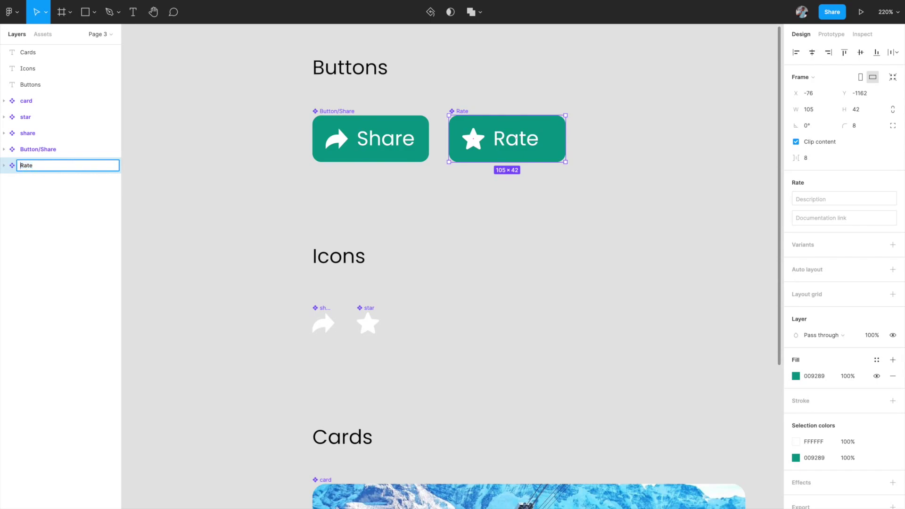
text(Button/)
click(162, 151)
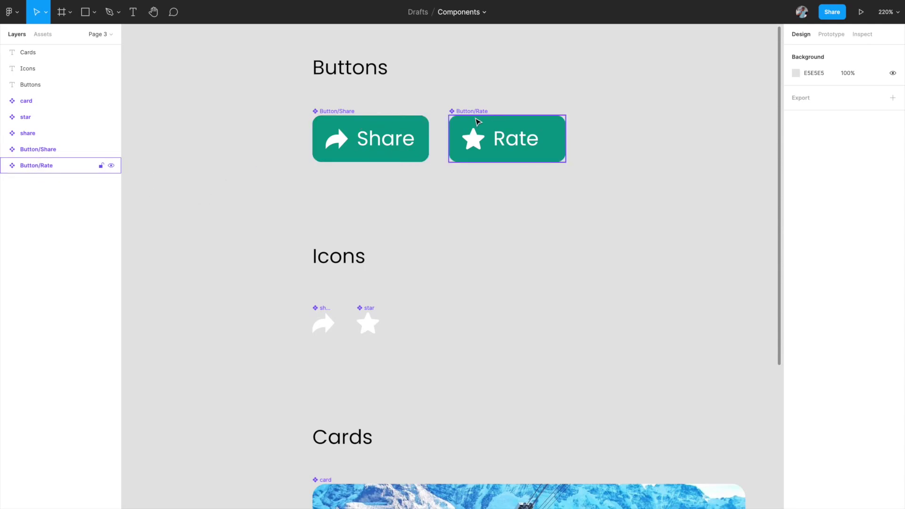
- Rename the share arrow component under Icons to Icon/share
scroll(399, 227, down, 3)
scroll(396, 222, up, 10)
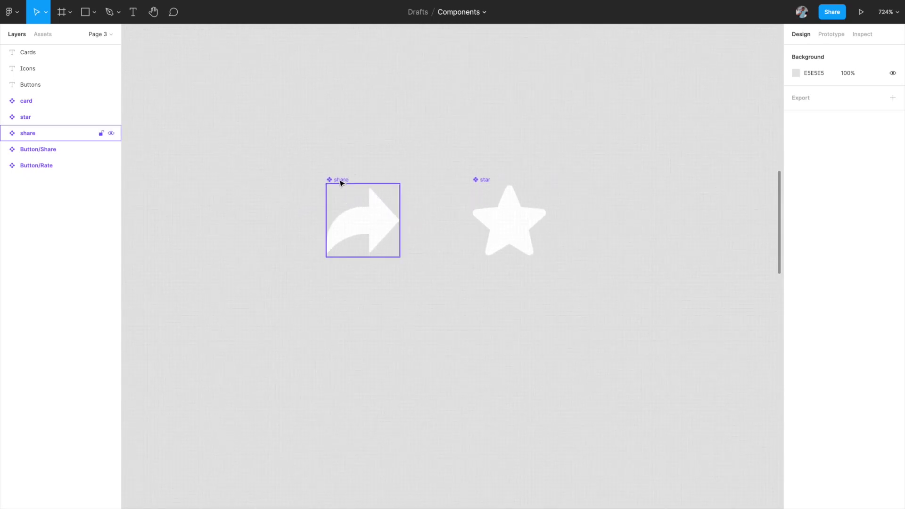
click(341, 182)
double_click(26, 134)
key(Left)
text(Icon/)
click(169, 184)
click(37, 134)
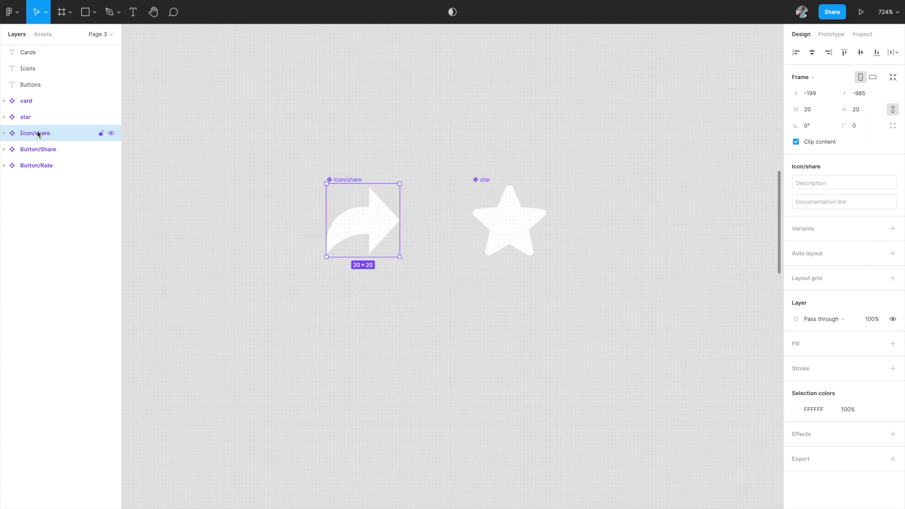
- Rename the star component under Icons to Icon/star
click(481, 180)
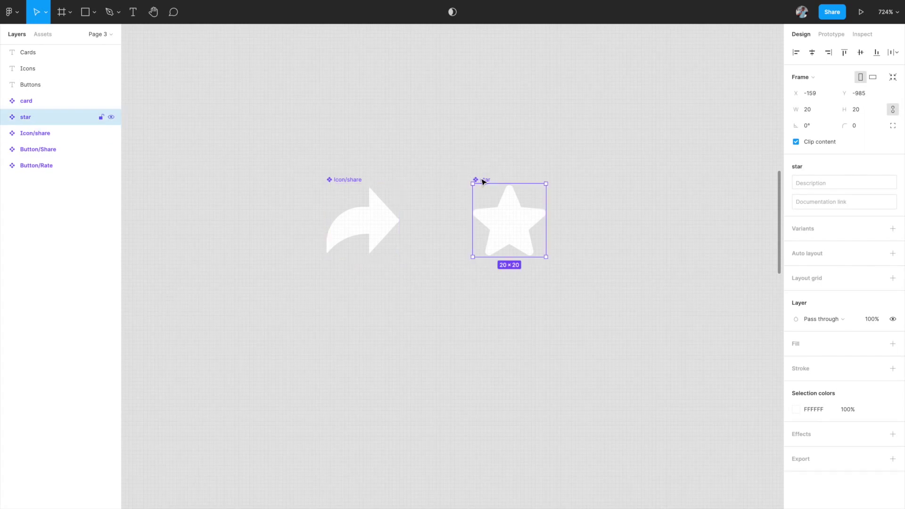
double_click(26, 117)
click(20, 117)
text(Icon/)
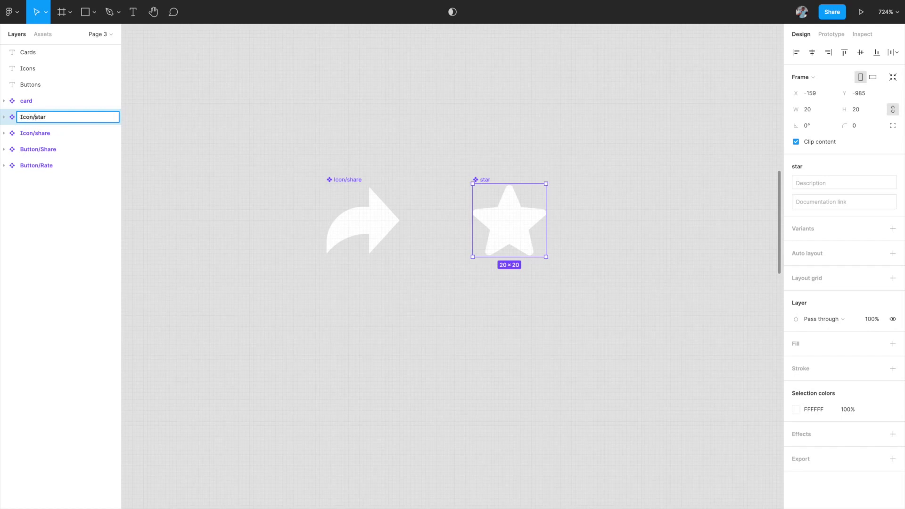
click(208, 141)
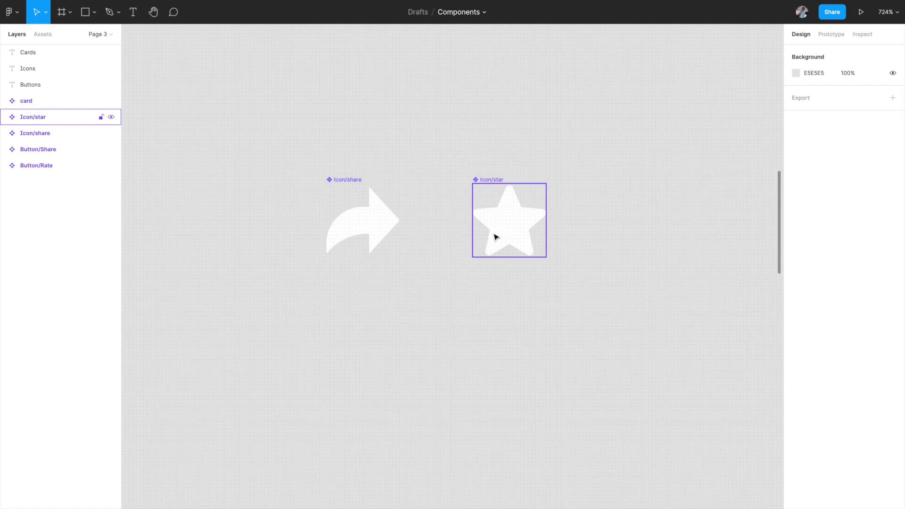
- Rename the card component under Cards to card/travel
scroll(495, 237, down, 3)
scroll(471, 292, down, 3)
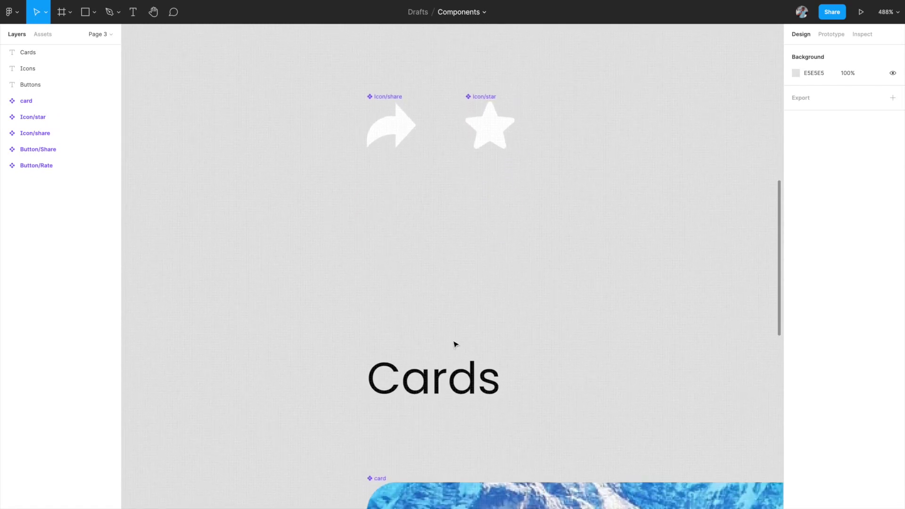
click(385, 479)
scroll(384, 471, down, 2)
click(27, 101)
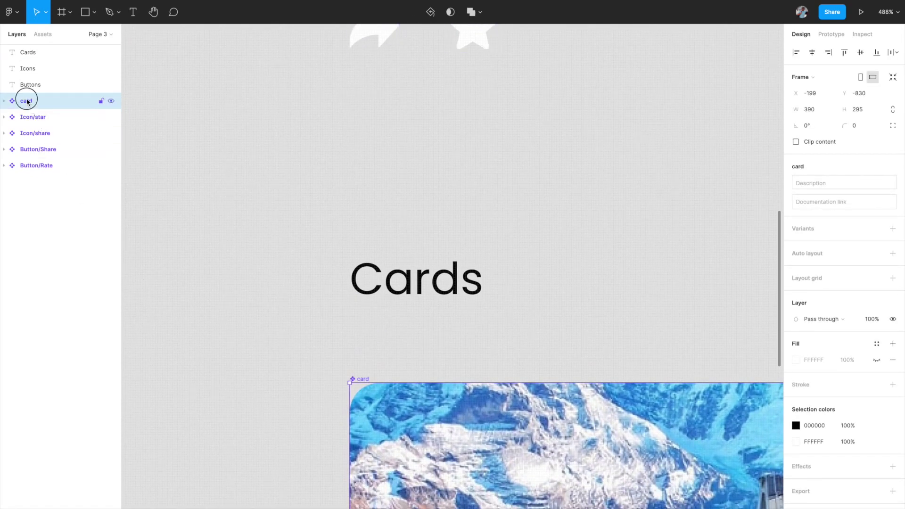
double_click(27, 101)
text(/trave)
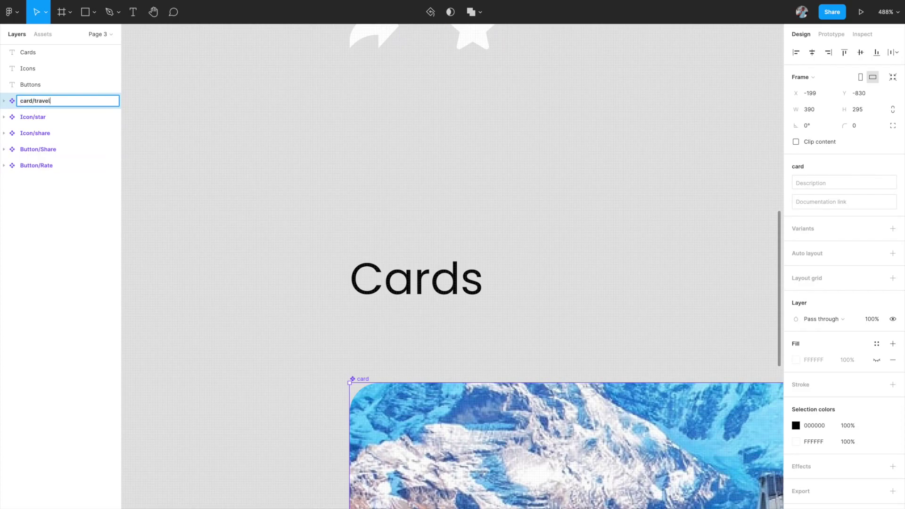
text(l)
key(Return)
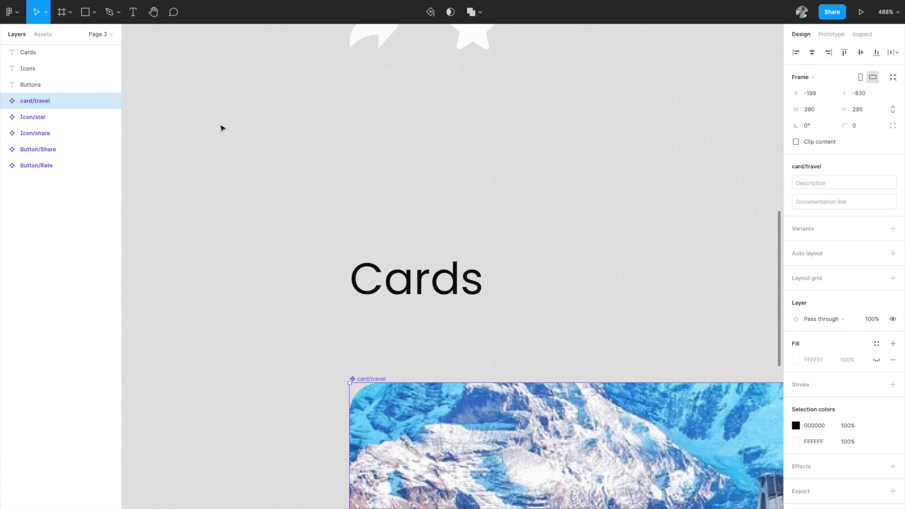
- Review how Page 3's local component assets are grouped into Button, card and Icon, expanding and collapsing each group
scroll(223, 129, down, 3)
scroll(222, 128, up, 5)
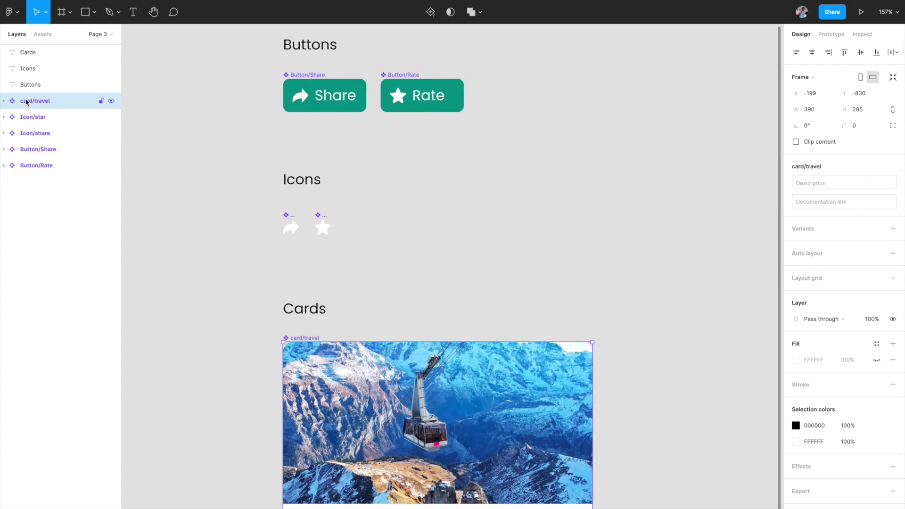
click(38, 35)
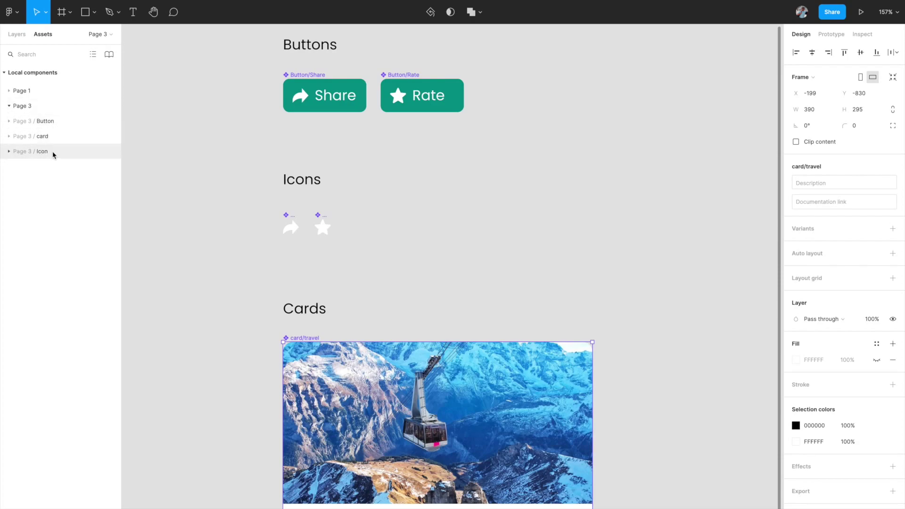
click(9, 122)
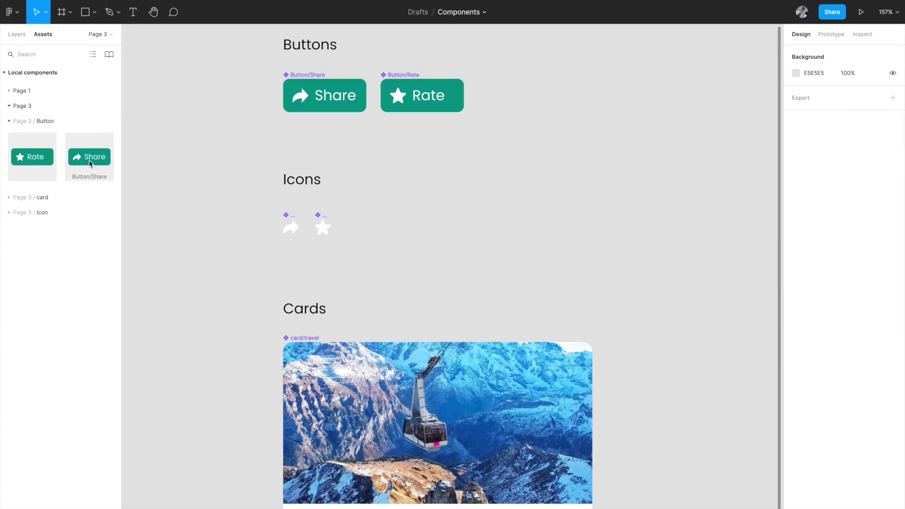
click(9, 121)
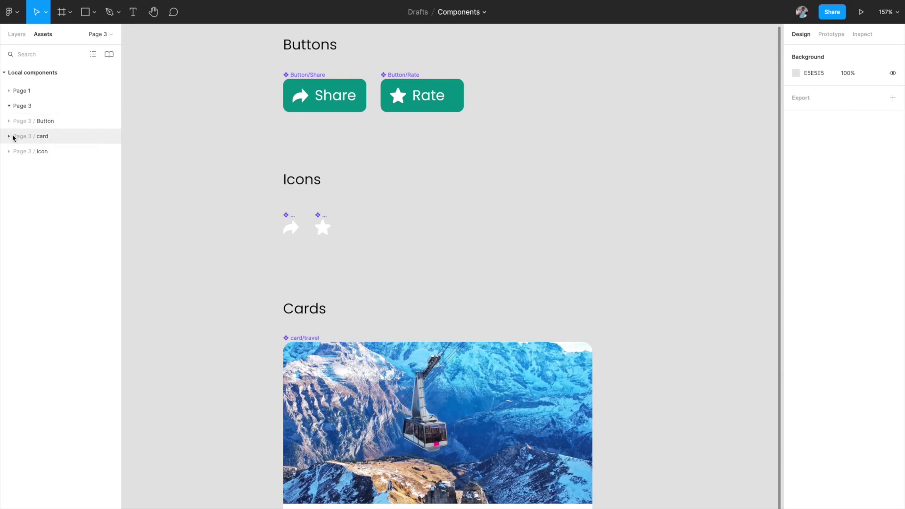
click(9, 137)
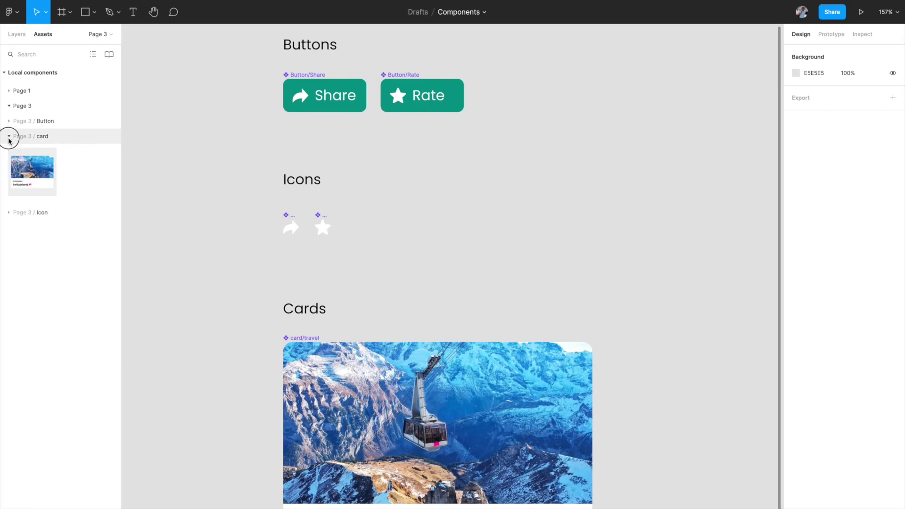
click(9, 213)
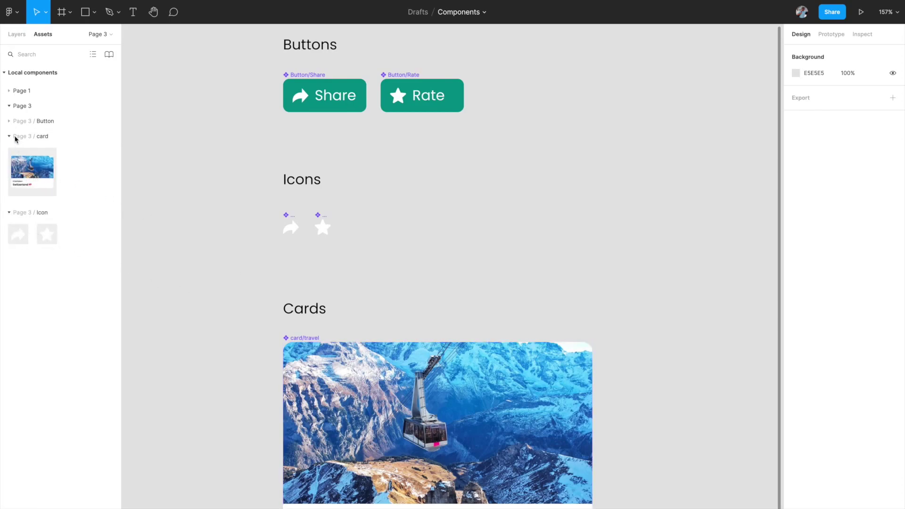
click(8, 122)
click(9, 122)
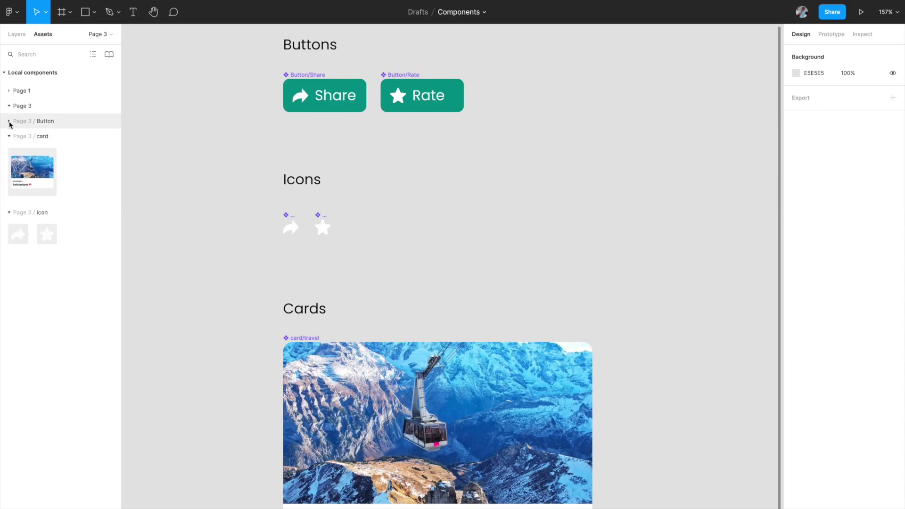
click(10, 137)
click(9, 152)
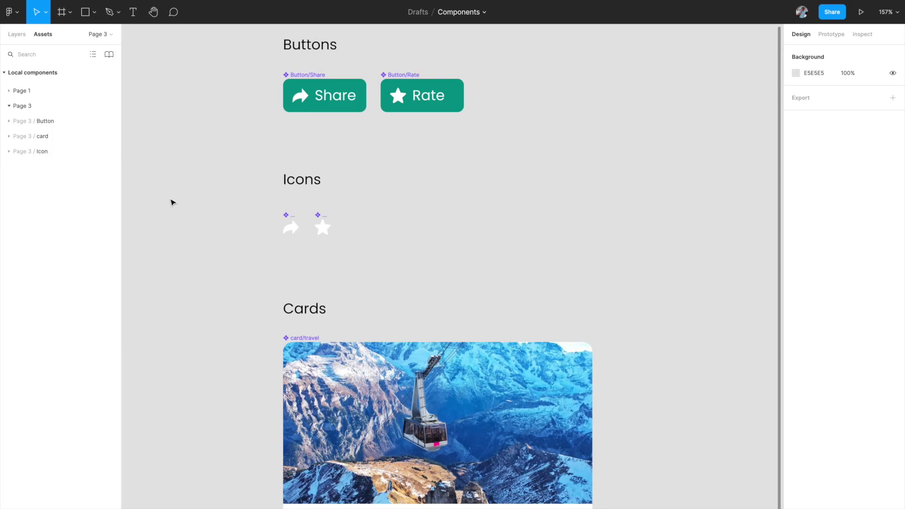
- Add an on-tap prototype connection from the share component in Page 1's APP frame to the bottom sheet frame
key(shift+1)
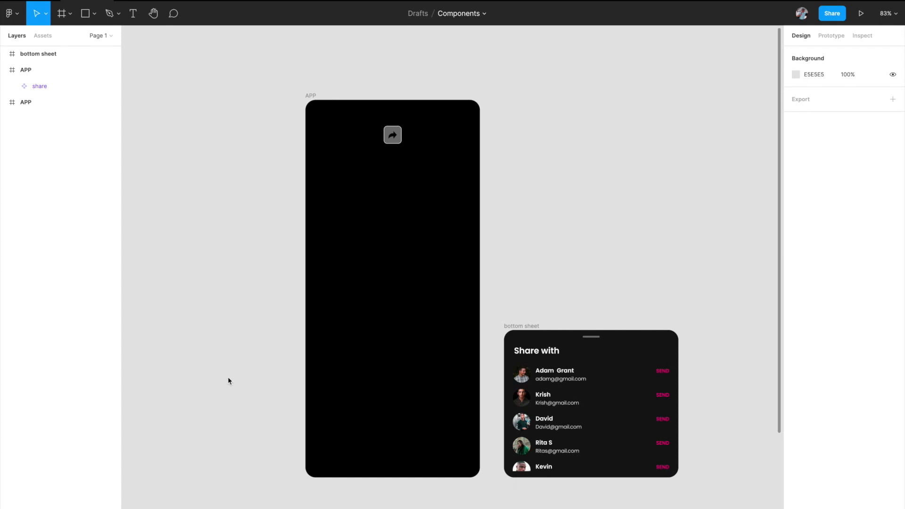
click(313, 101)
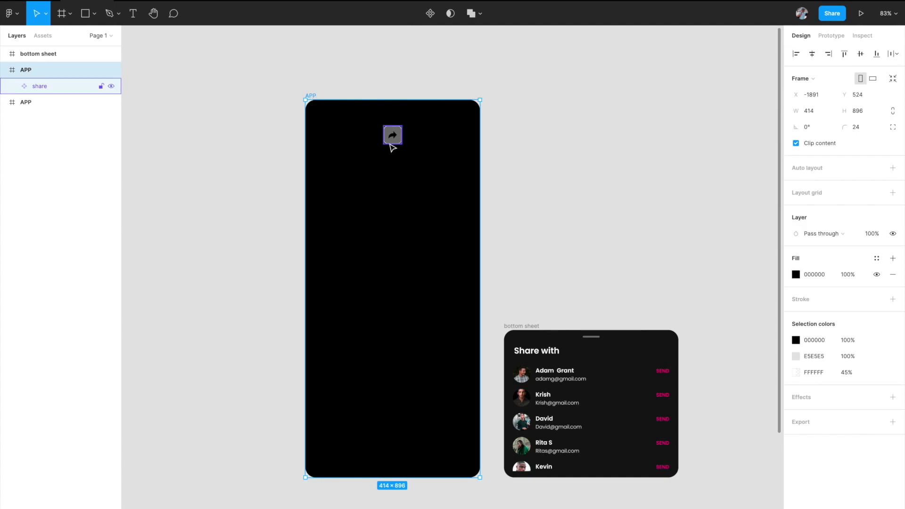
click(393, 142)
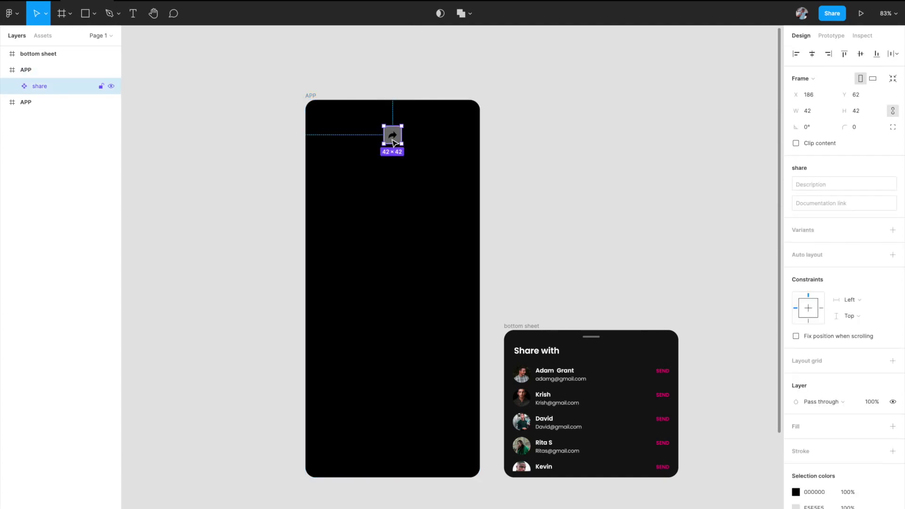
click(537, 326)
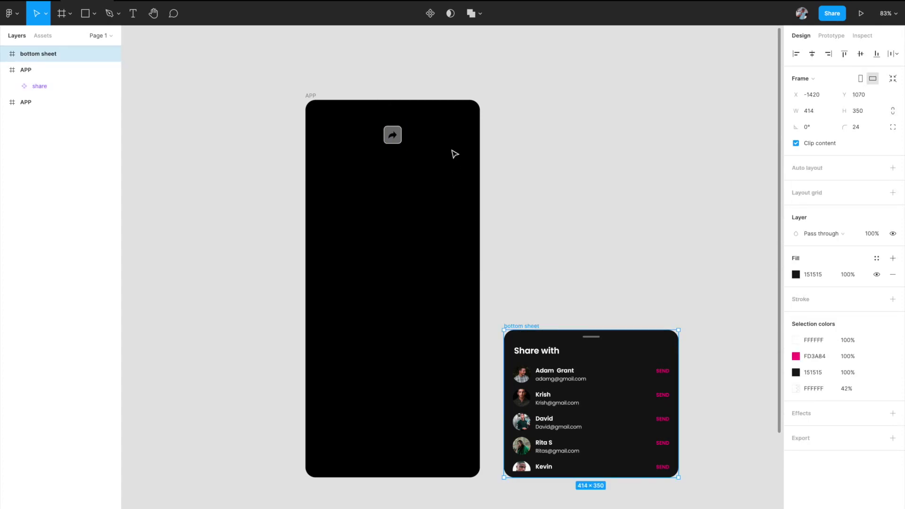
click(393, 135)
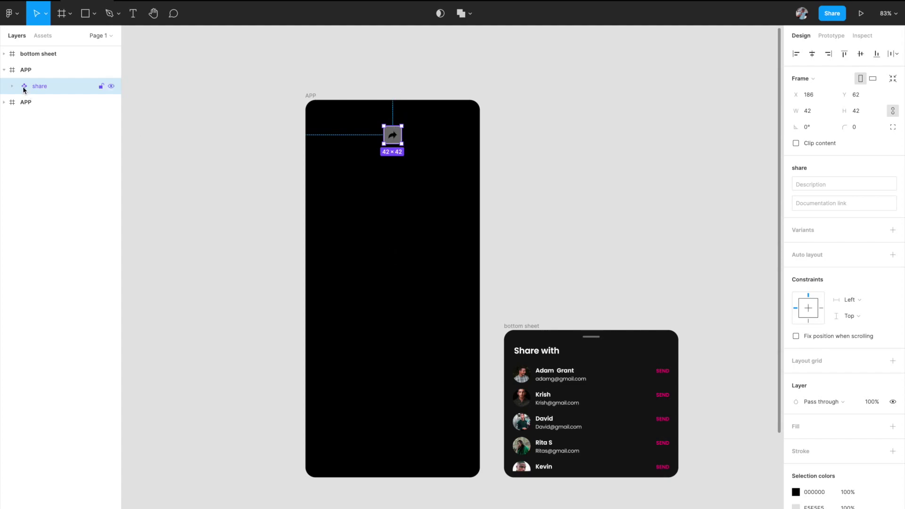
click(831, 35)
drag(401, 135, 537, 336)
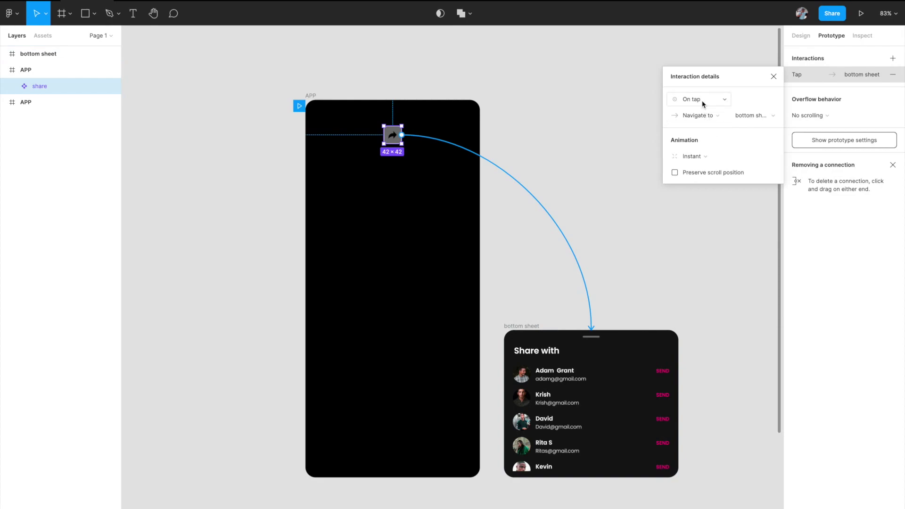
- Make the share interaction open the bottom sheet as a Bottom center overlay, with Close when clicking outside and a 70% 000000 background
click(760, 116)
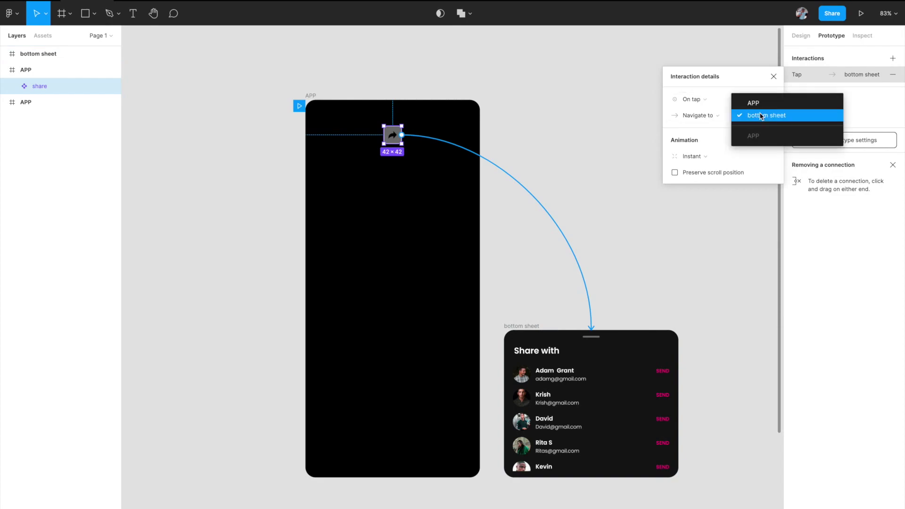
click(708, 117)
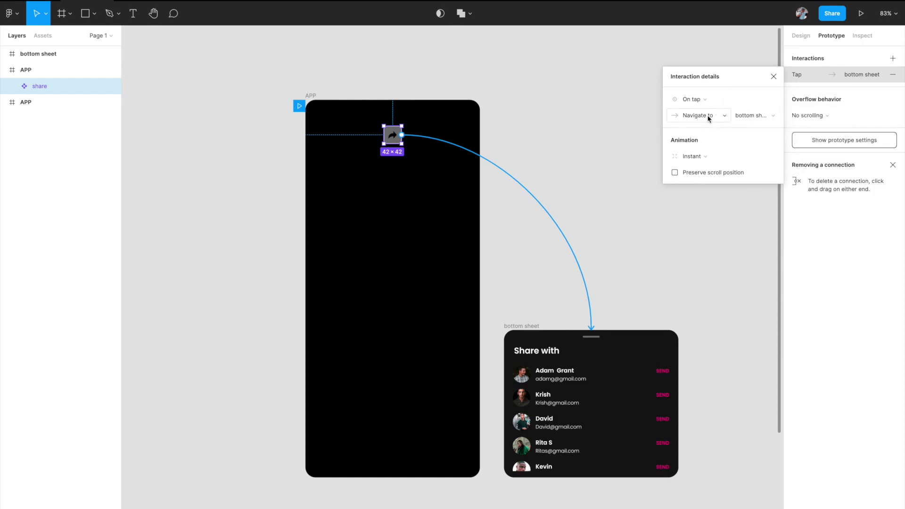
click(708, 117)
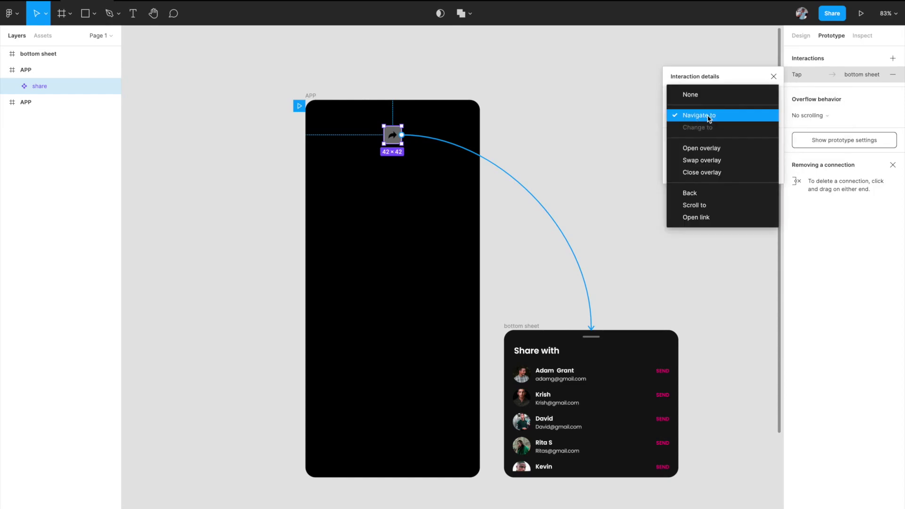
click(713, 149)
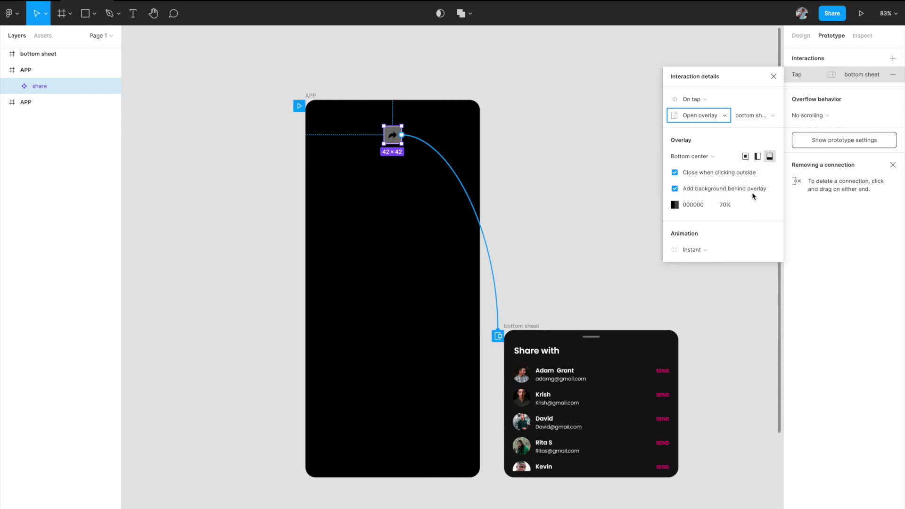
- Set the share interaction's overlay animation to Move in with an upward direction
click(690, 249)
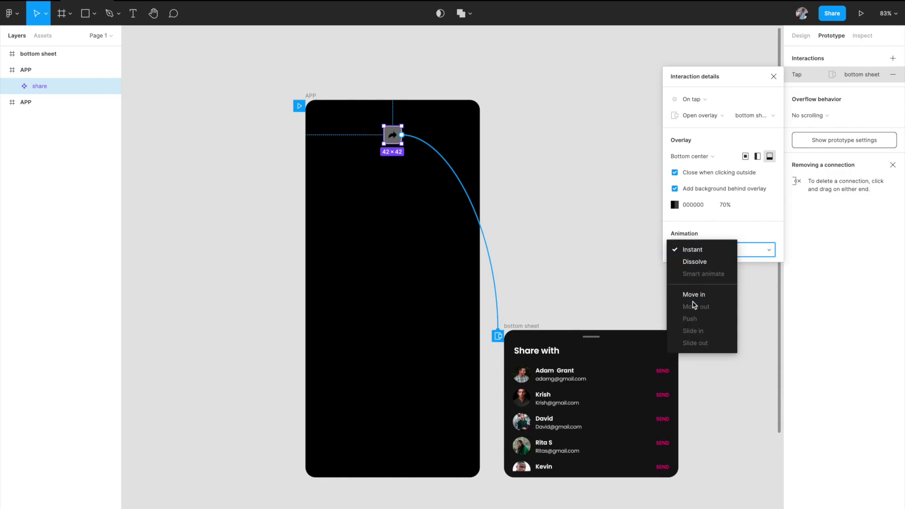
click(694, 296)
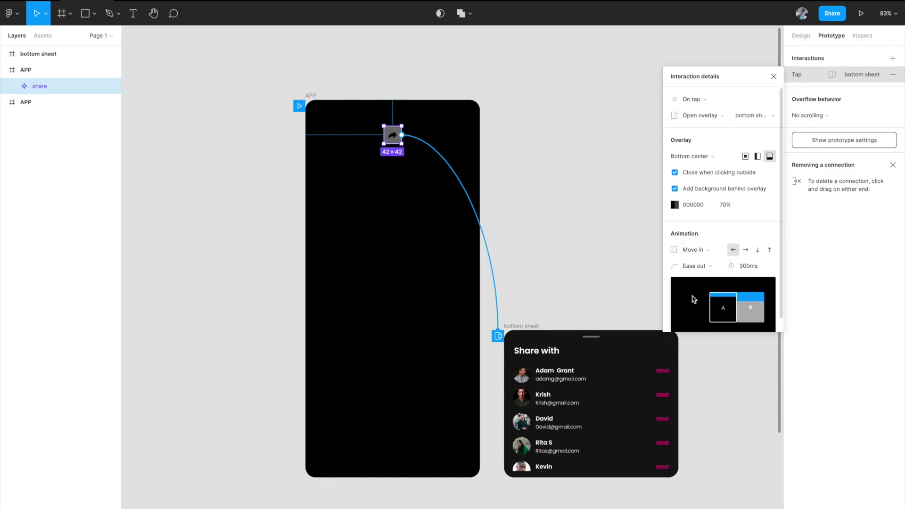
click(770, 250)
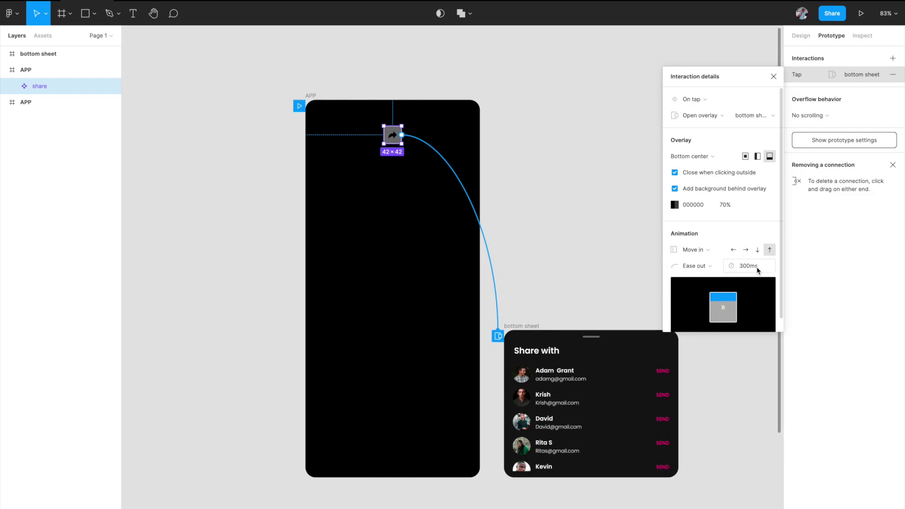
click(774, 76)
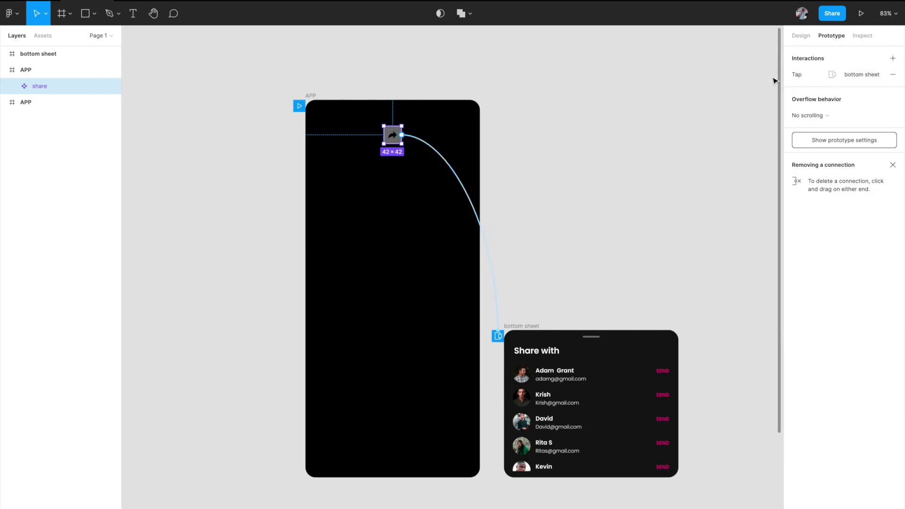
- Preview the APP frame's prototype and test opening the bottom sheet from the share button and dismissing it by tapping outside
click(312, 96)
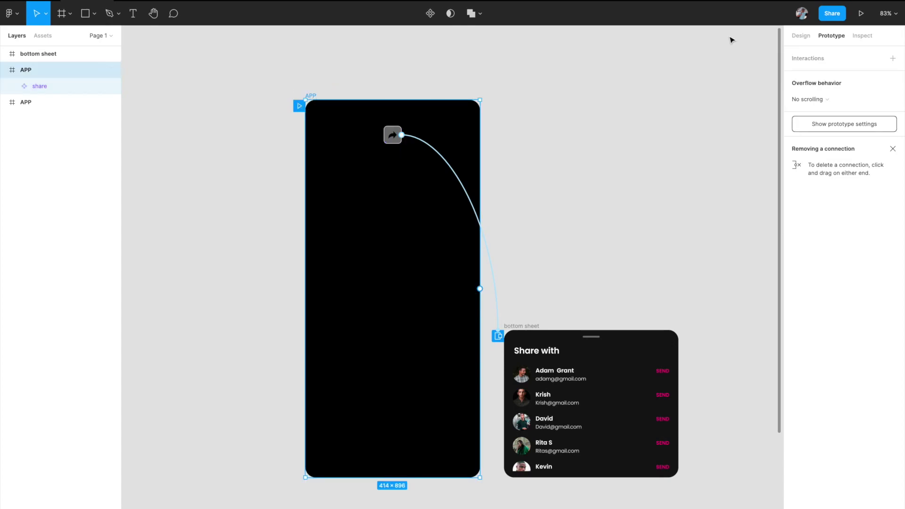
click(861, 13)
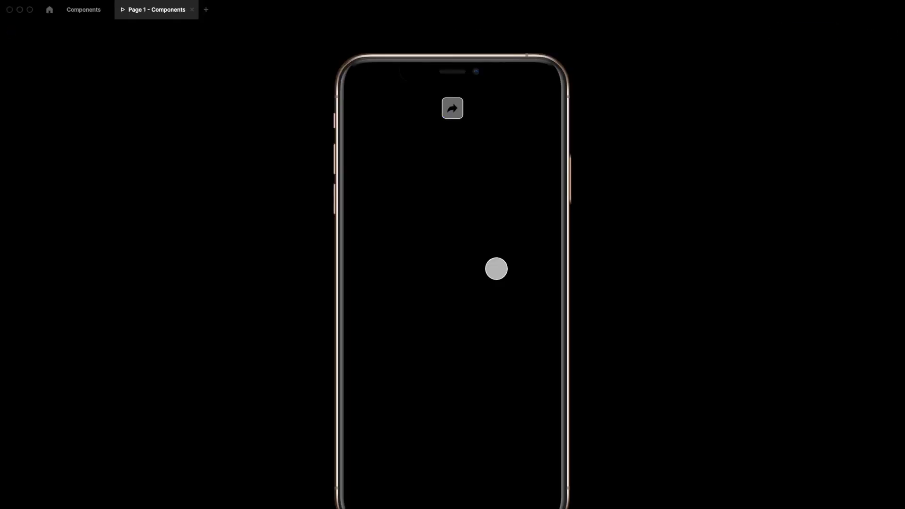
click(453, 109)
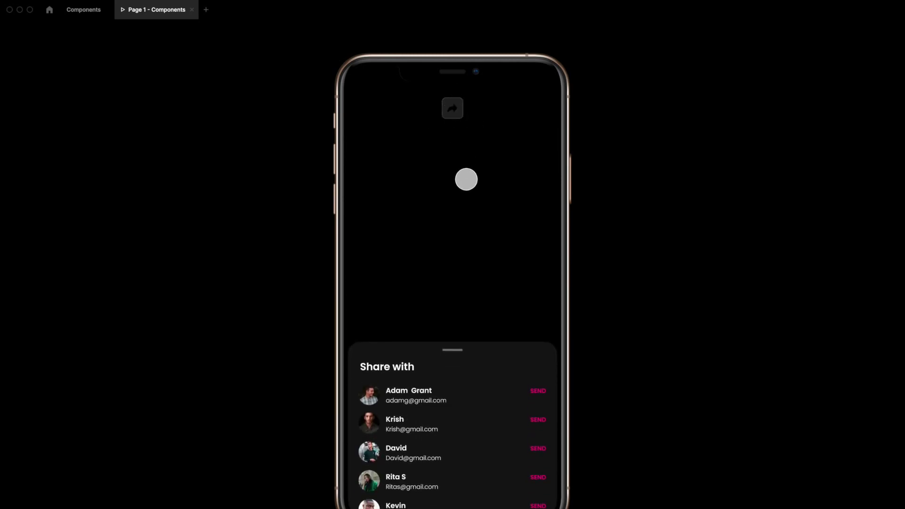
click(466, 179)
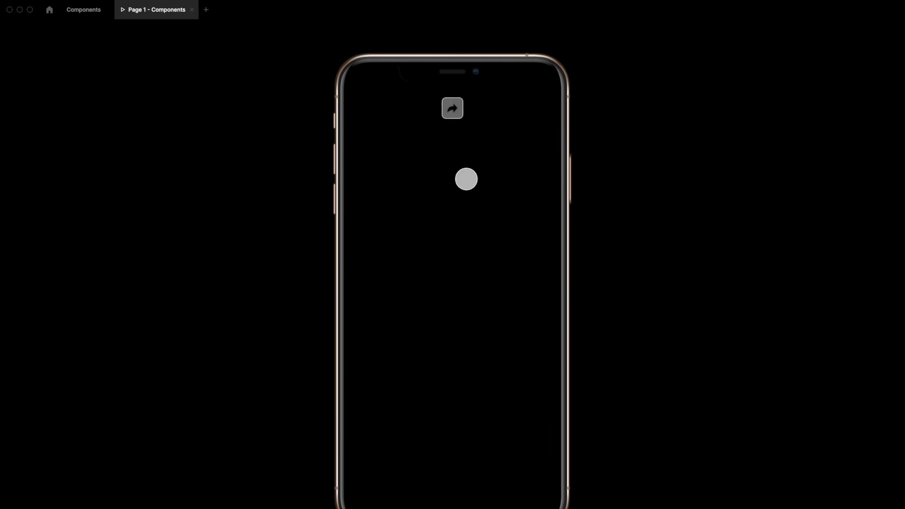
click(453, 109)
click(449, 228)
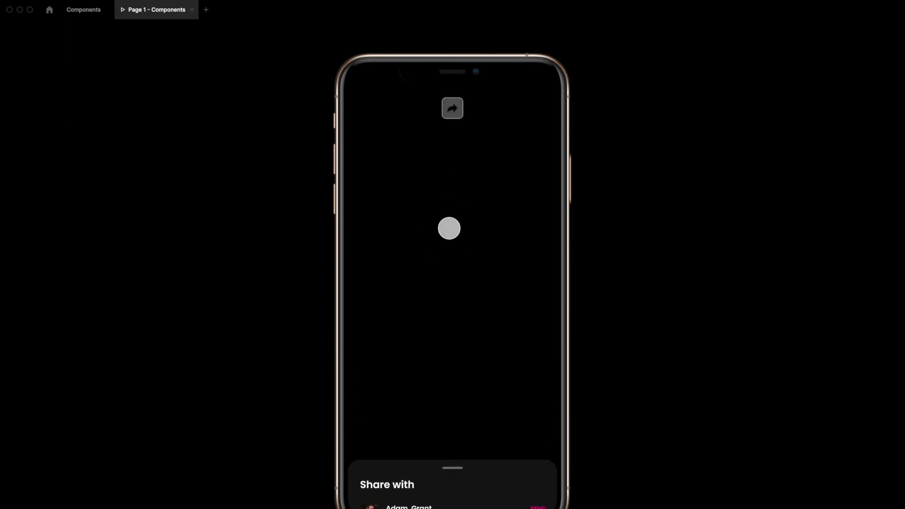
- Back in the Components design file, duplicate the share component into a horizontal row of three instances beside it in the APP frame
click(74, 10)
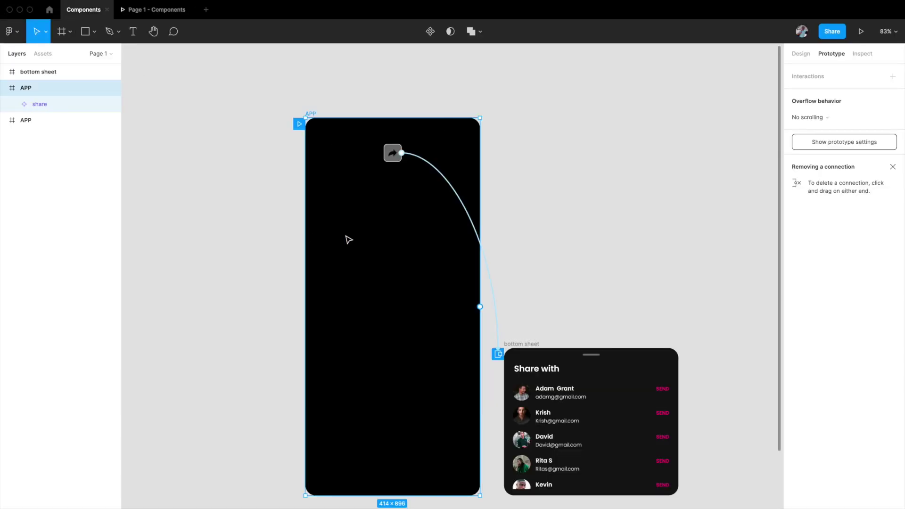
scroll(367, 197, up, 3)
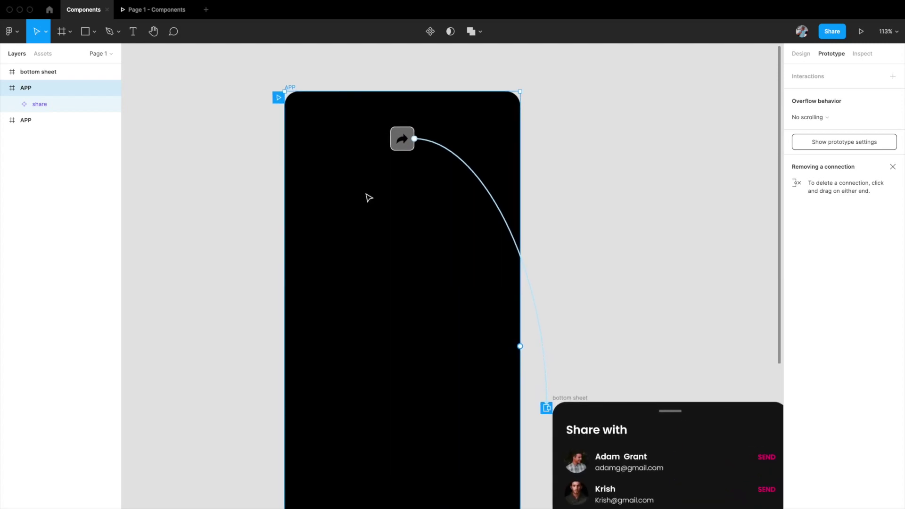
click(802, 54)
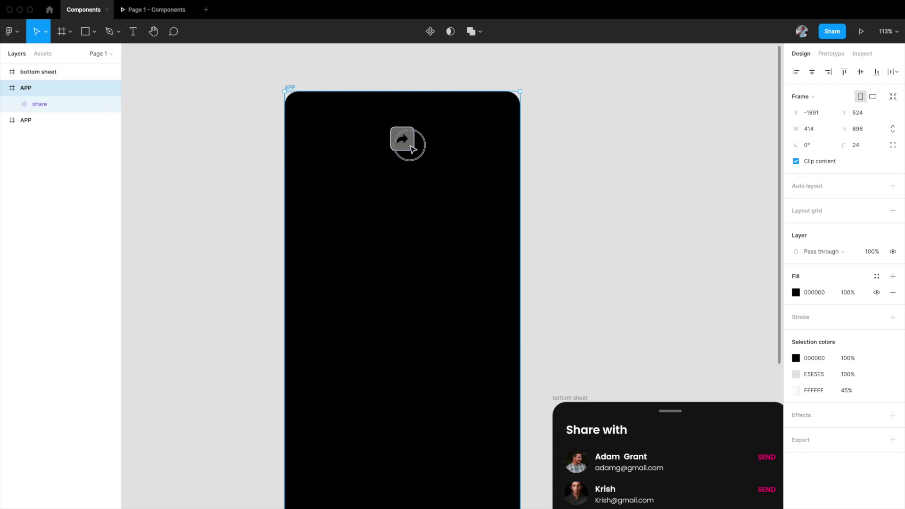
click(411, 147)
drag(409, 148, 470, 134)
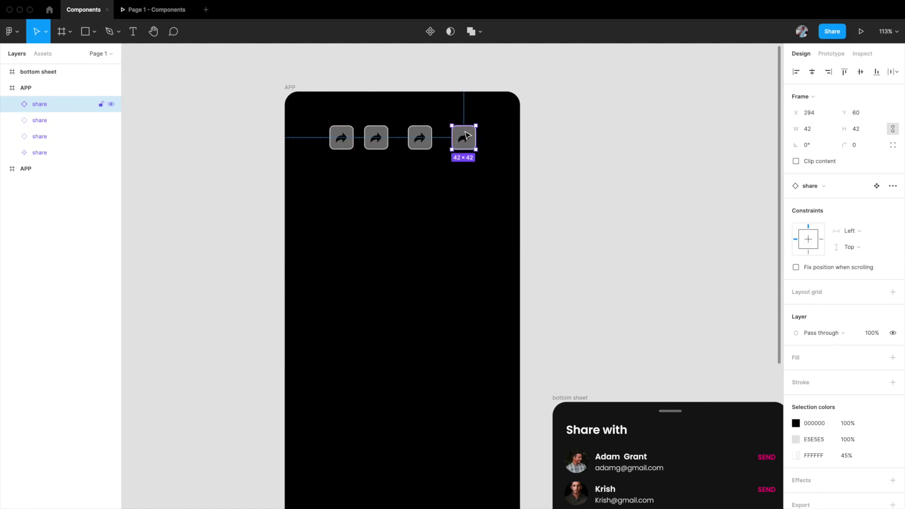
click(537, 138)
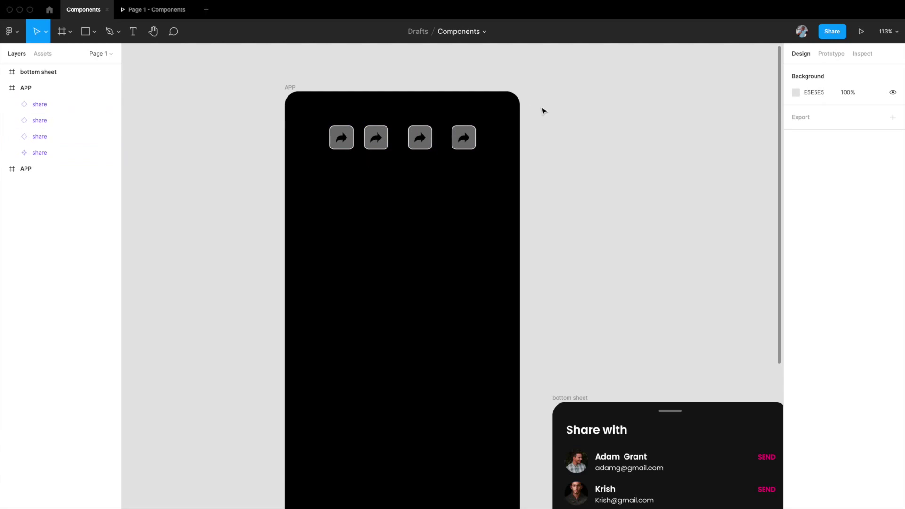
- Examine the prototype connections running from the share component and its copies to the bottom sheet frame
click(829, 56)
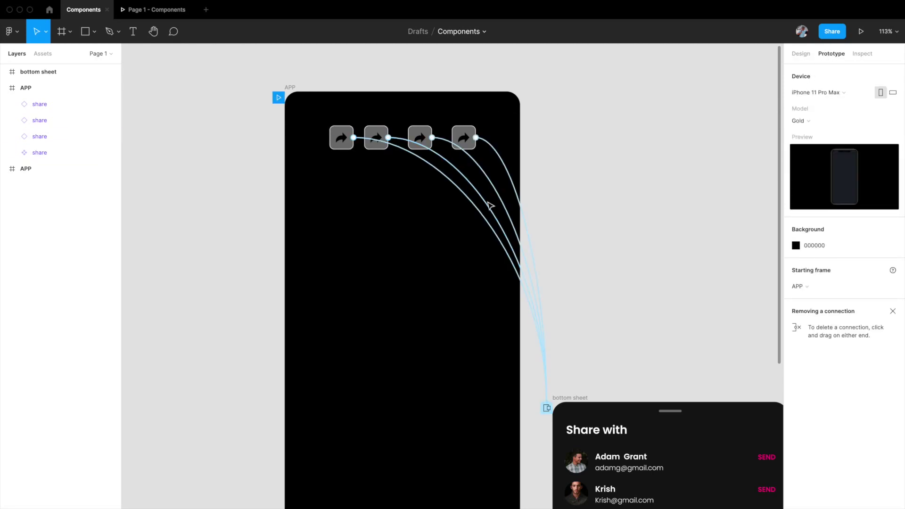
scroll(582, 387, down, 5)
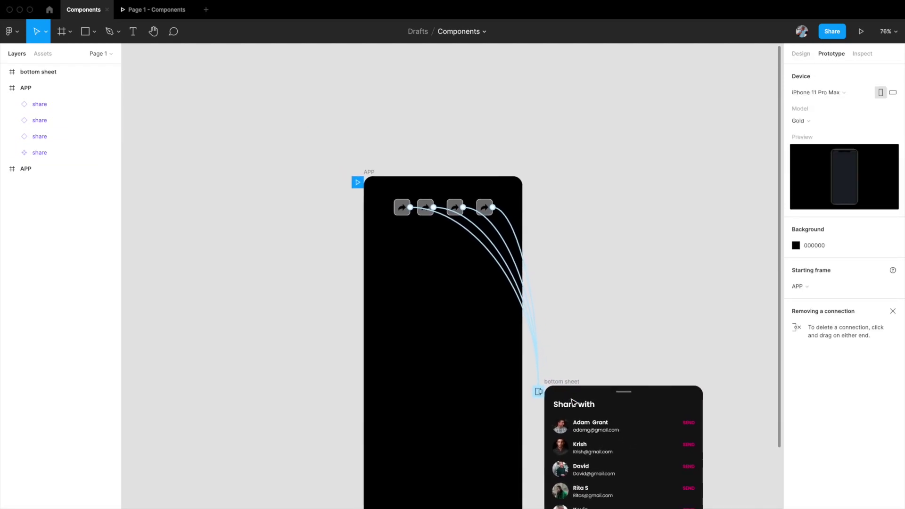
scroll(574, 402, up, 2)
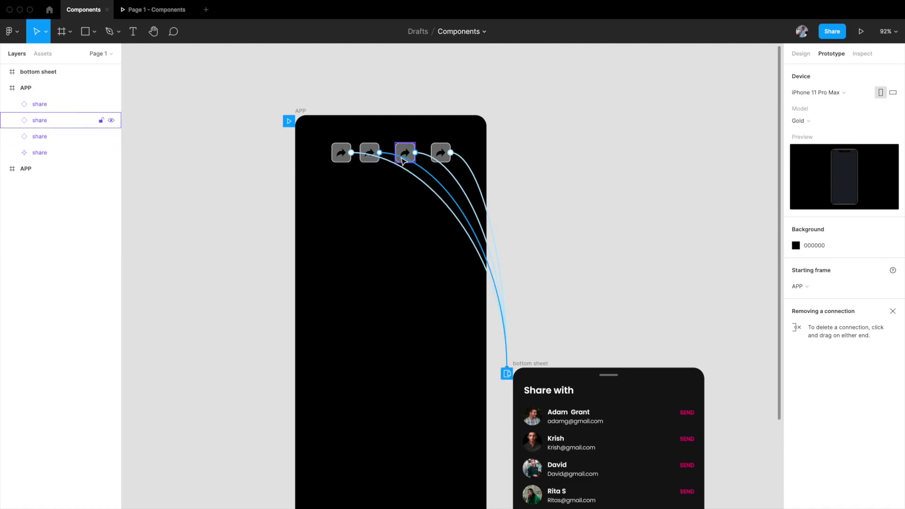
- Test each of the four share buttons in the prototype preview, opening and dismissing the bottom sheet, and return to the design file
click(168, 13)
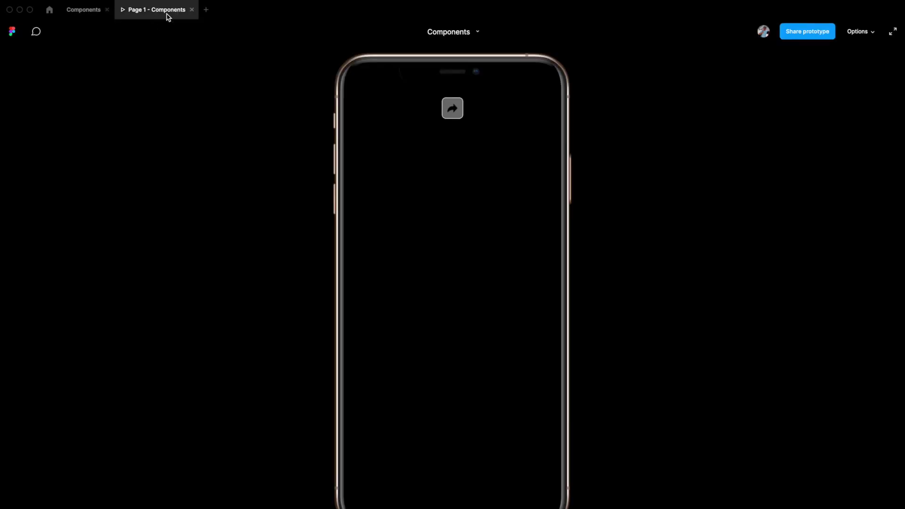
click(399, 112)
click(406, 178)
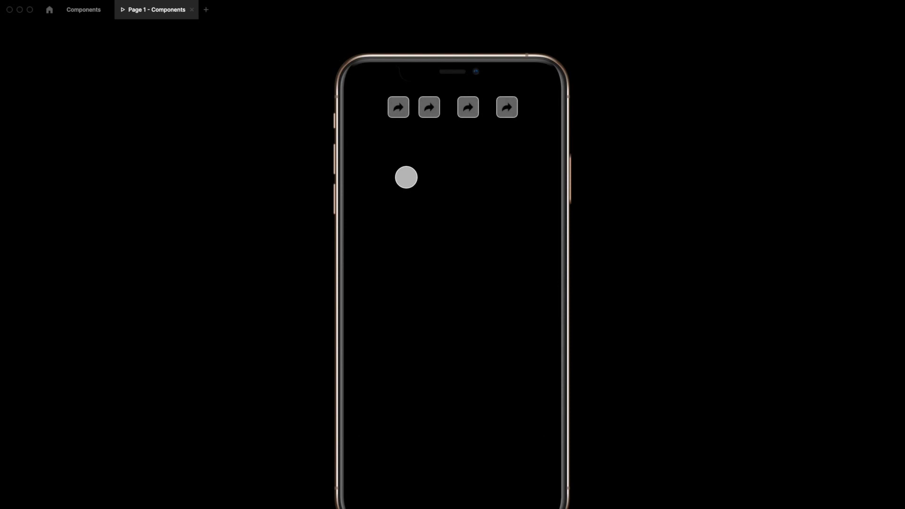
click(428, 108)
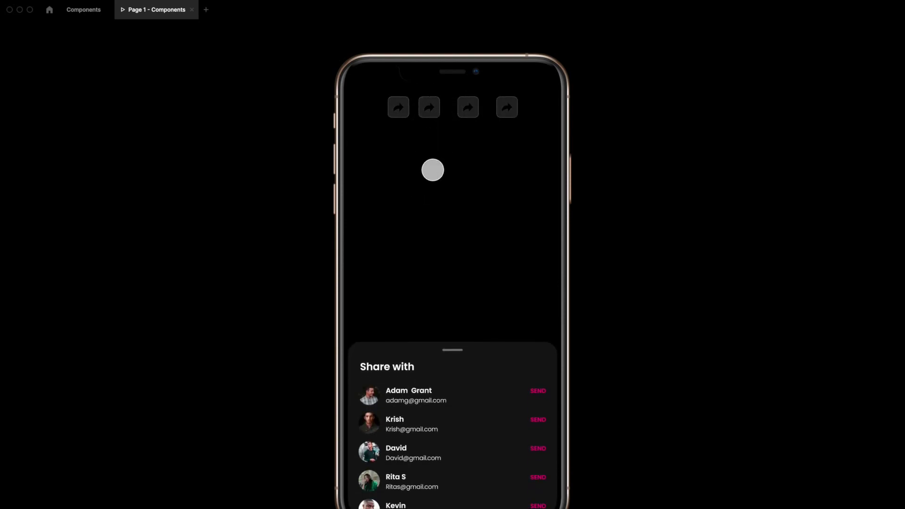
click(432, 169)
click(468, 110)
click(471, 189)
click(507, 113)
click(486, 206)
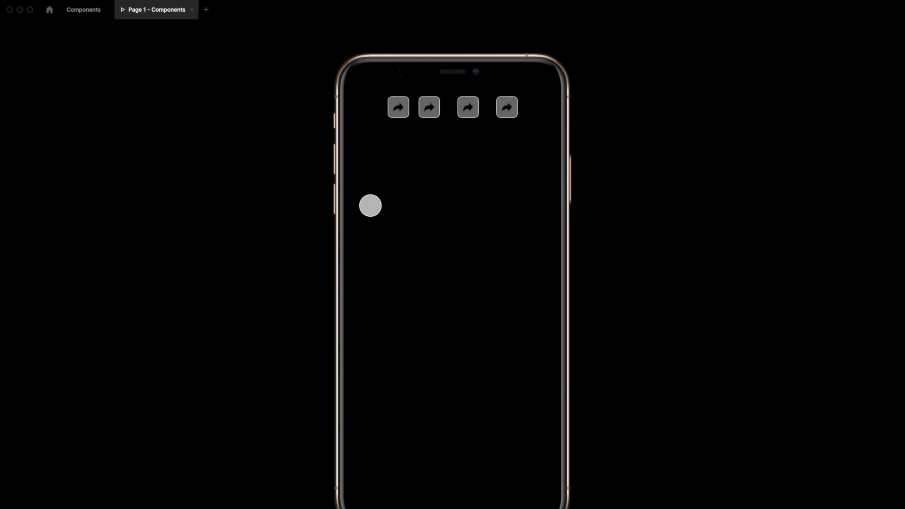
click(83, 9)
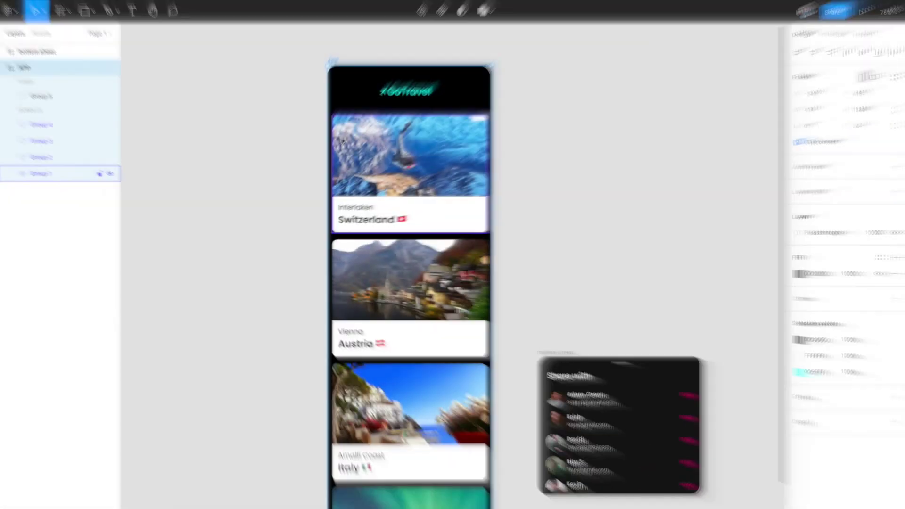
- Preview the GoTravel APP frame as a prototype, scroll through its travel cards, and close the preview
scroll(337, 136, up, 3)
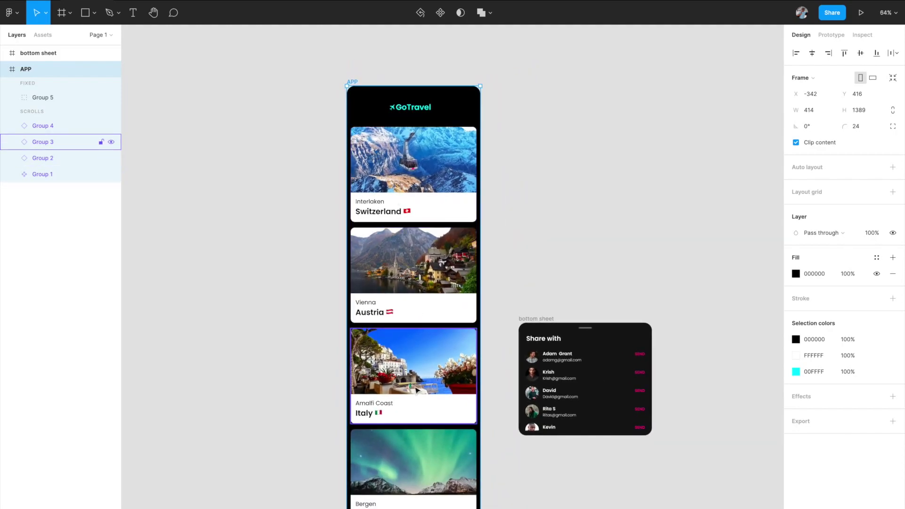
scroll(417, 390, down, 1)
click(518, 302)
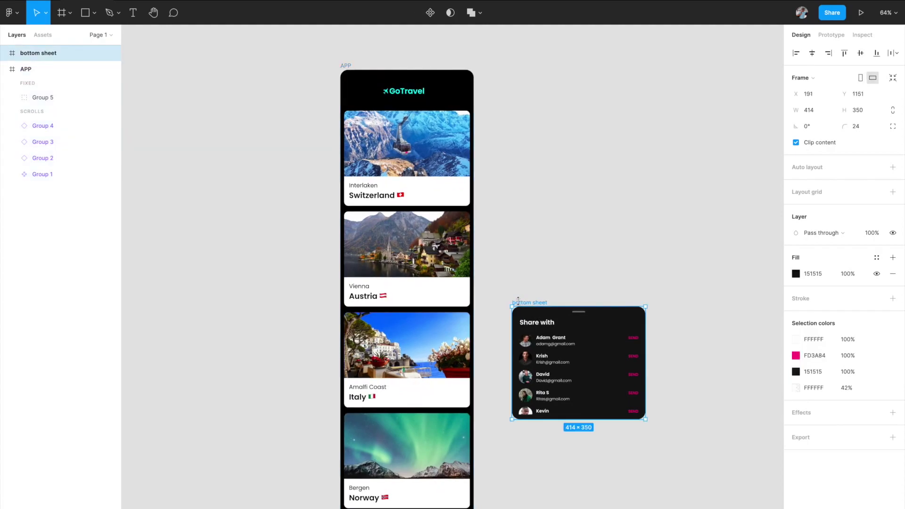
click(349, 67)
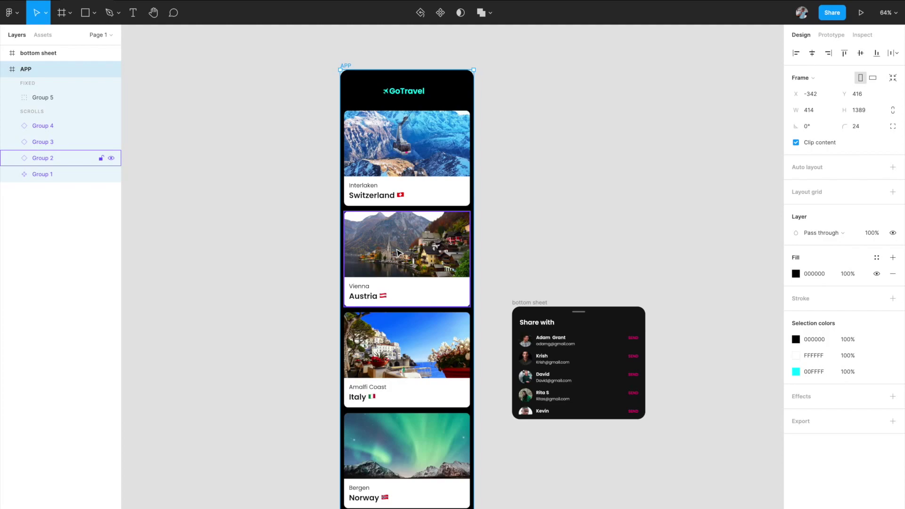
key(ctrl+alt+Return)
drag(400, 287, 435, 158)
drag(437, 344, 437, 418)
click(440, 343)
drag(440, 343, 348, 162)
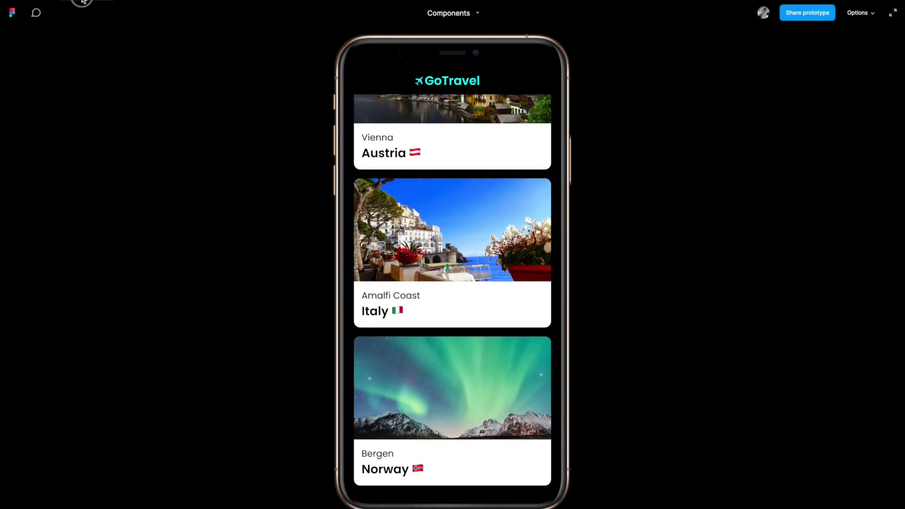
key(ctrl+w)
- Place an instance of the share icon from Page 3's Icon assets inside the Switzerland main card component, near its title text
scroll(362, 183, up, 5)
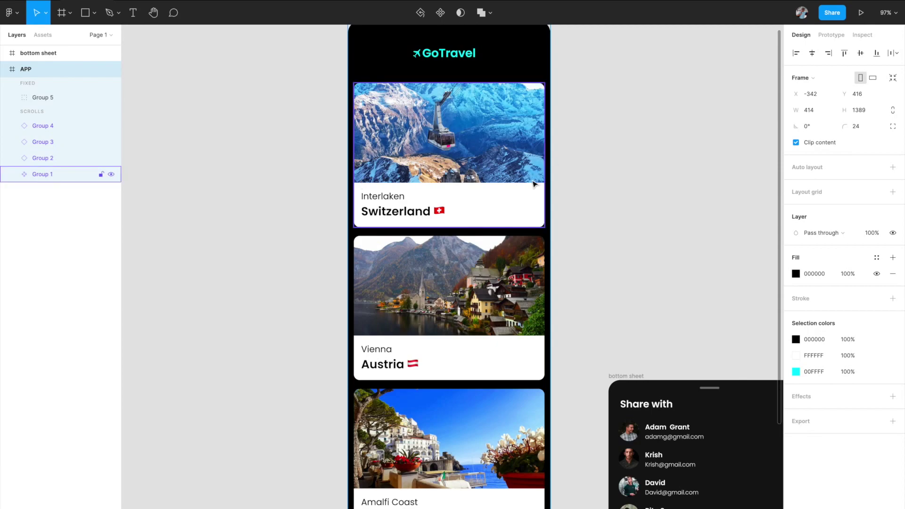
scroll(495, 198, up, 1)
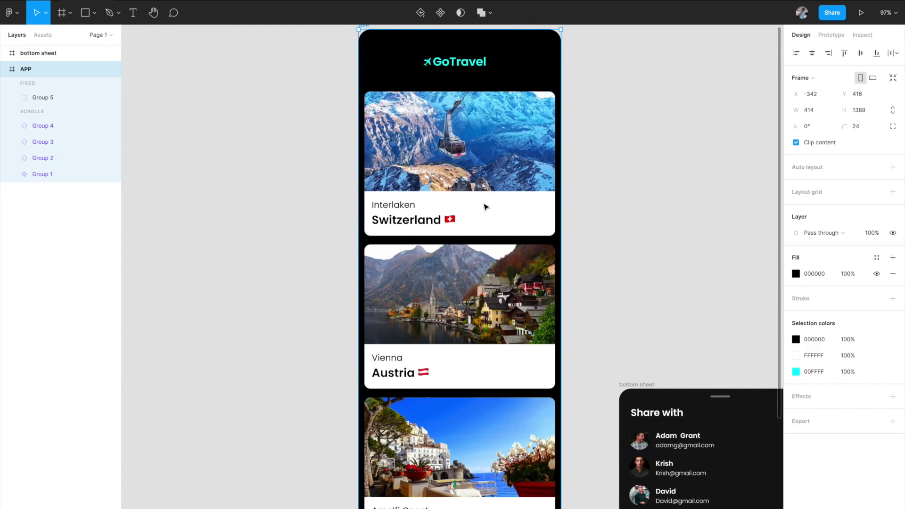
click(486, 204)
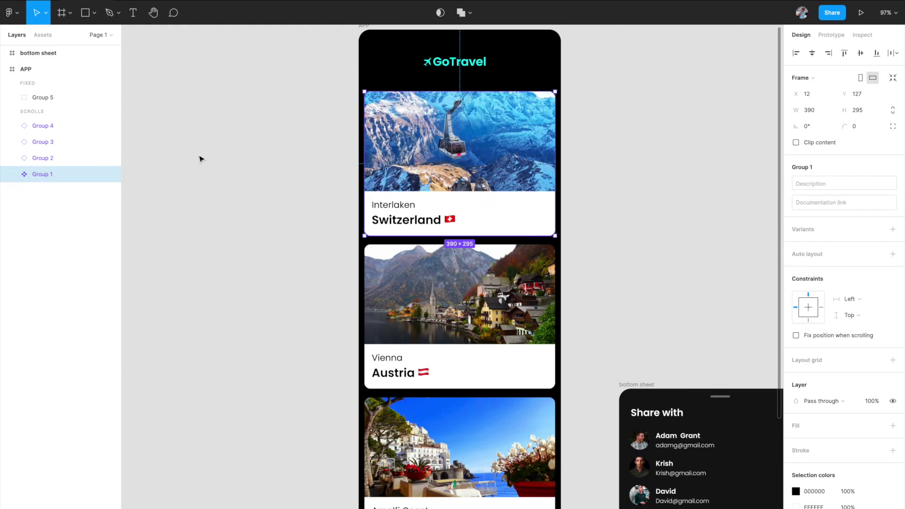
click(43, 35)
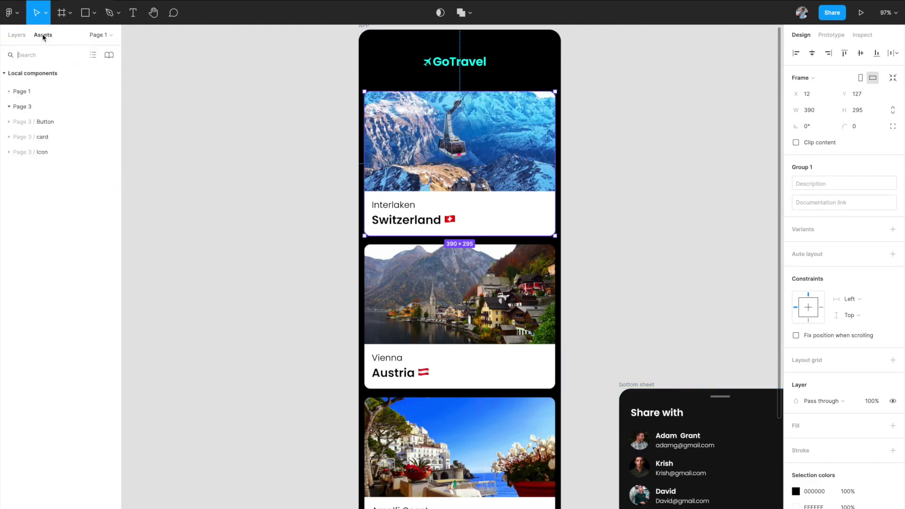
click(8, 152)
drag(17, 174, 478, 201)
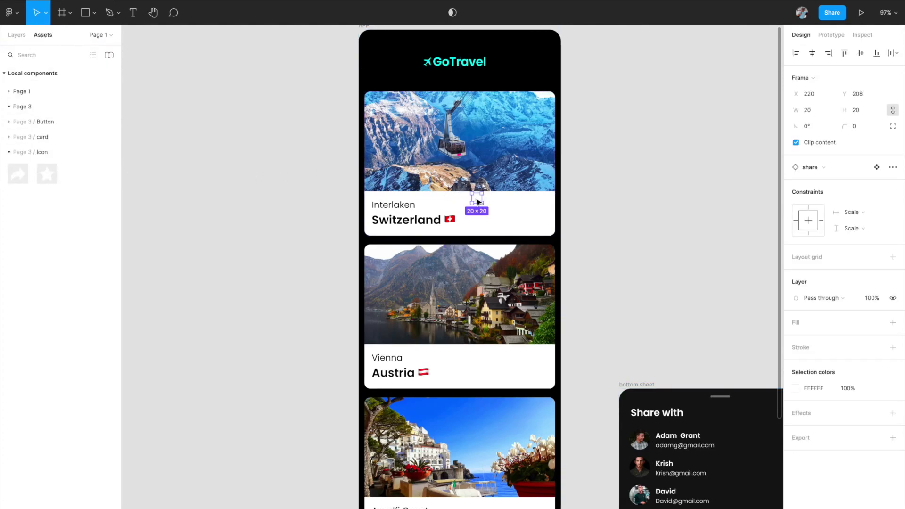
- Recolor the share icon in the Switzerland card to the pink document color FD3A84, keeping the icon selected
click(797, 389)
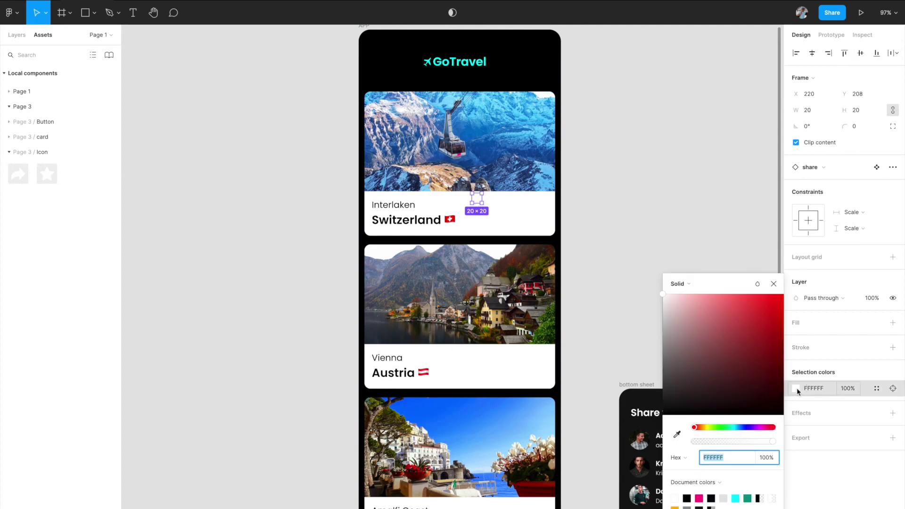
click(700, 499)
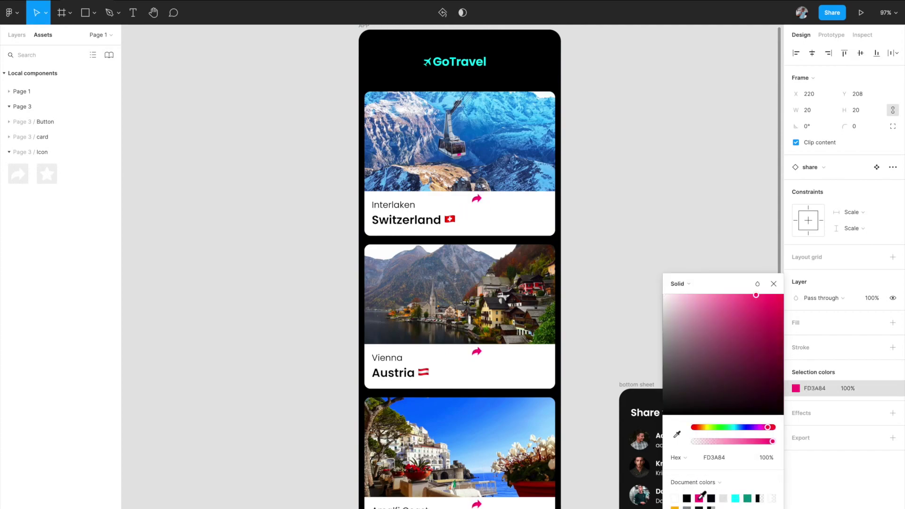
click(774, 283)
click(683, 244)
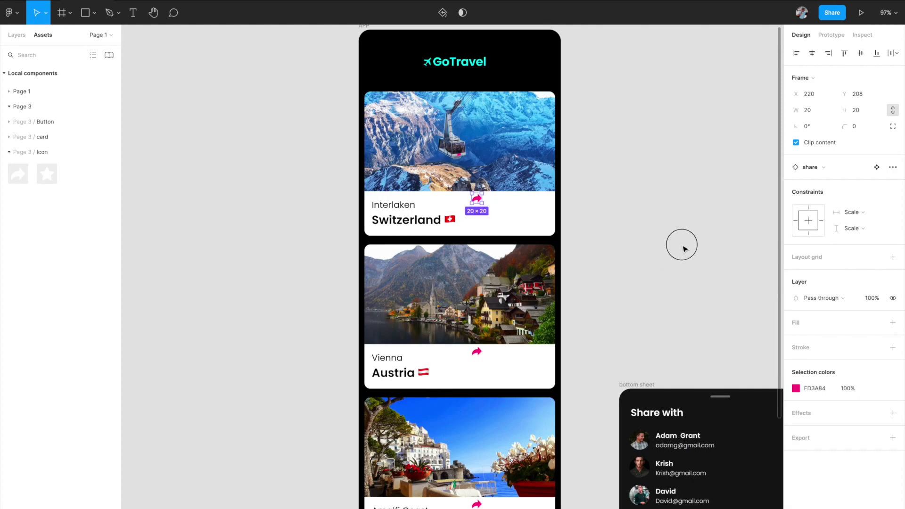
double_click(477, 198)
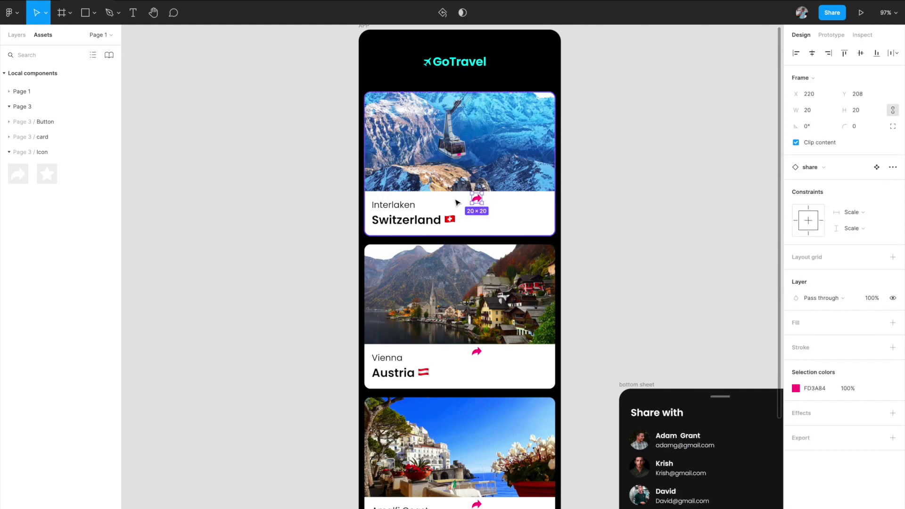
- Move the share icon to the far end of the Switzerland card's text area, at about X 350, Y 232, and collapse all layers
drag(481, 204, 544, 215)
click(17, 35)
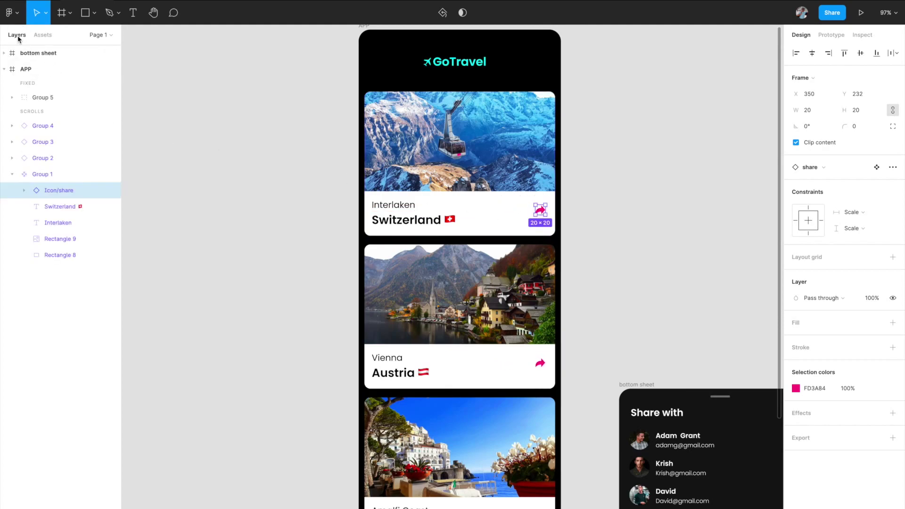
click(14, 177)
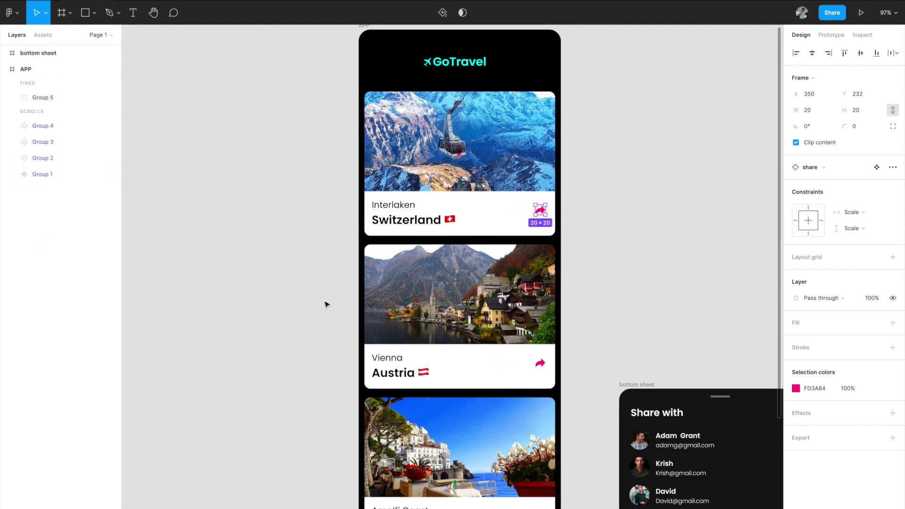
scroll(505, 352, down, 1)
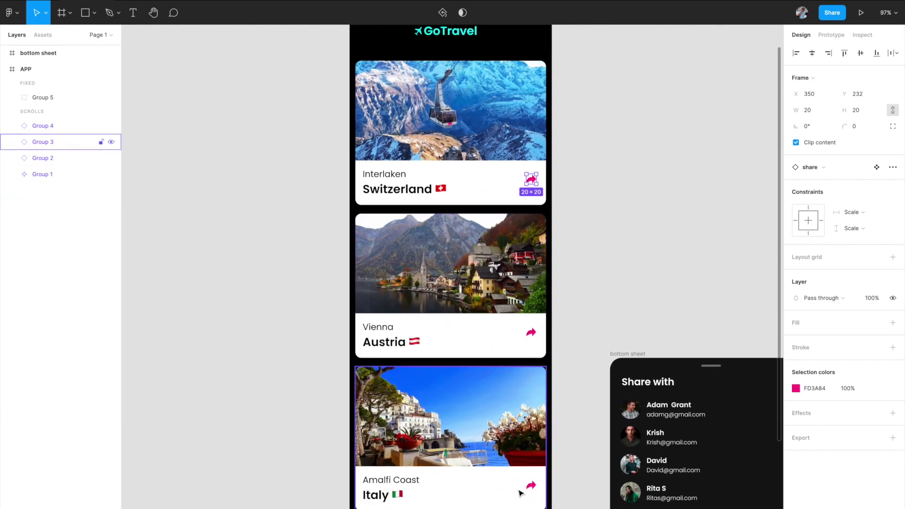
scroll(524, 471, down, 5)
scroll(523, 468, up, 5)
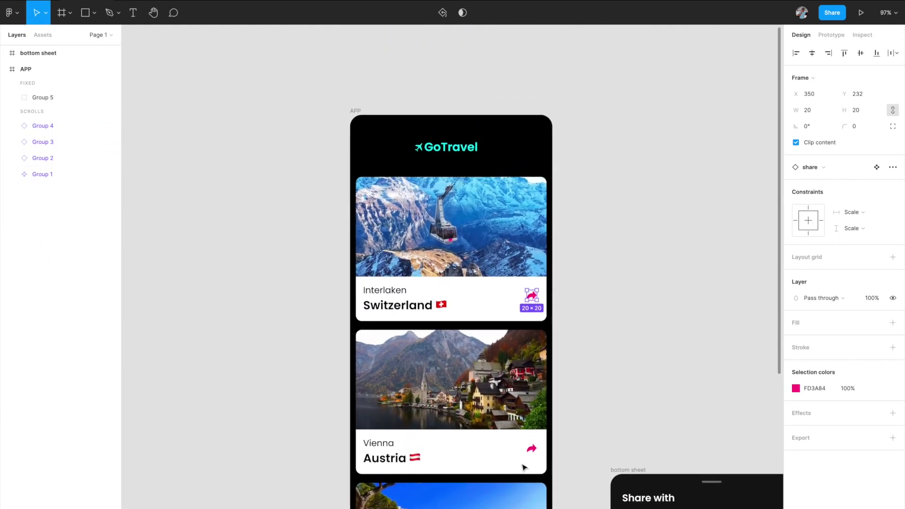
- Fine-tune the share icon's position in the Switzerland card to X 349, Y 238, and deselect it
ctrl+scroll(448, 255, up, 4)
ctrl+scroll(536, 300, up, 3)
drag(536, 302, 537, 307)
ctrl+scroll(536, 306, down, 6)
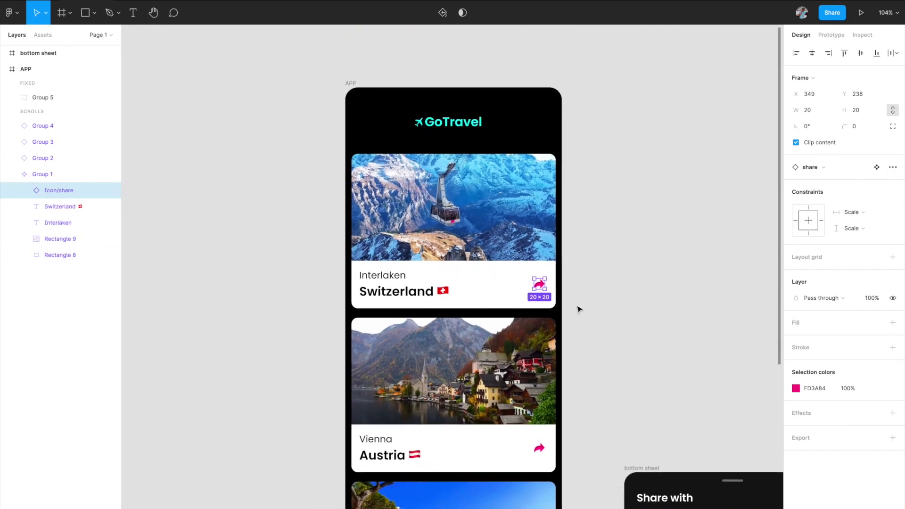
click(566, 301)
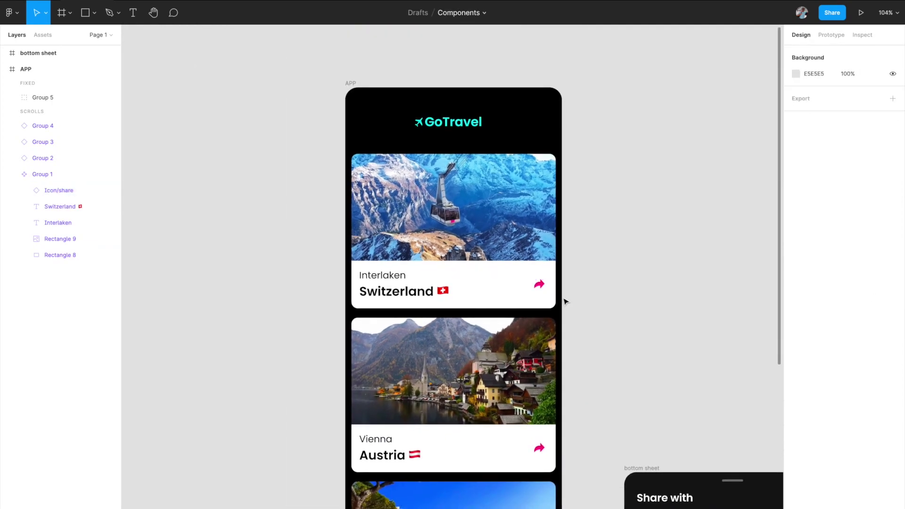
- Connect the Switzerland card's share icon to the bottom sheet frame with an on-tap Open overlay interaction and close the interaction details
click(540, 284)
ctrl+scroll(542, 286, up, 3)
ctrl+scroll(541, 287, down, 4)
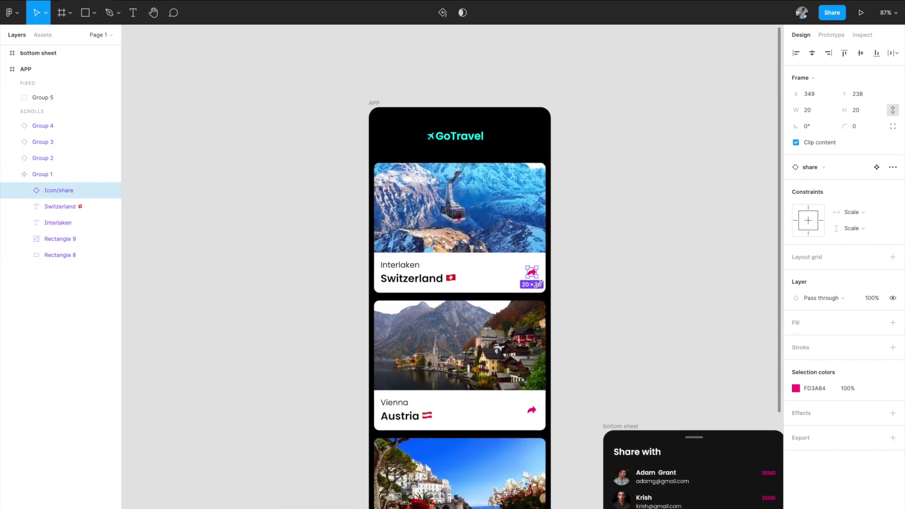
click(829, 38)
scroll(560, 242, down, 3)
click(560, 242)
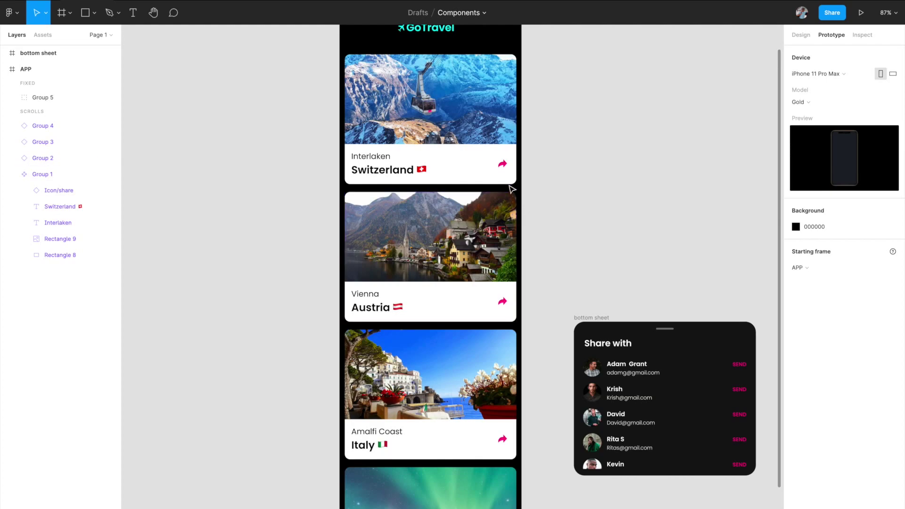
double_click(503, 163)
drag(508, 164, 616, 338)
click(701, 114)
click(697, 146)
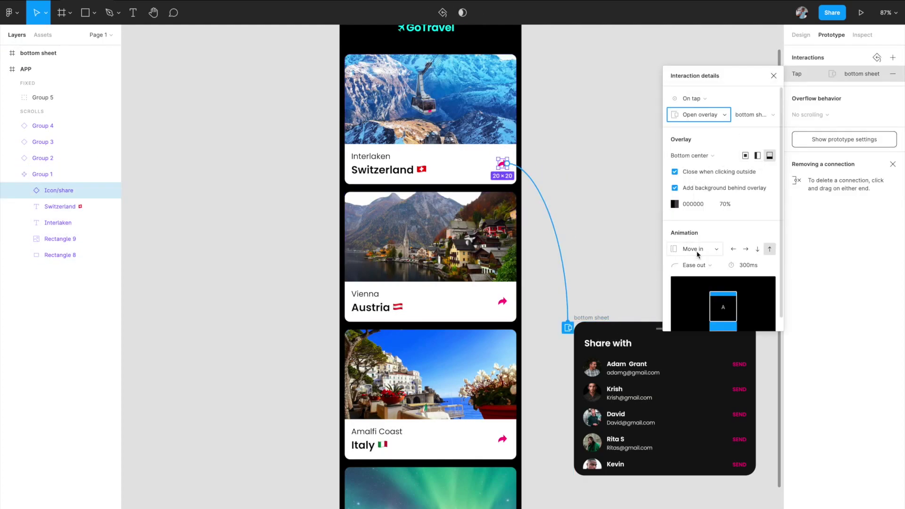
click(686, 158)
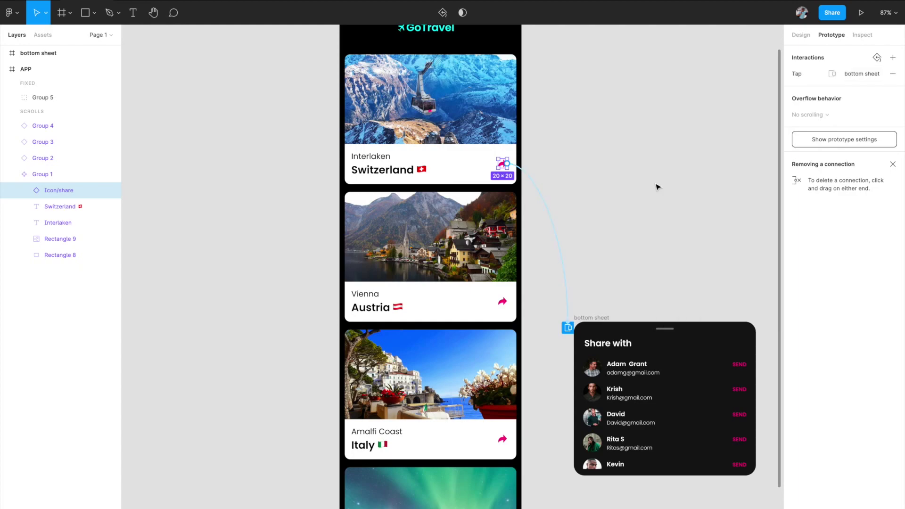
scroll(658, 187, down, 5)
scroll(656, 186, up, 3)
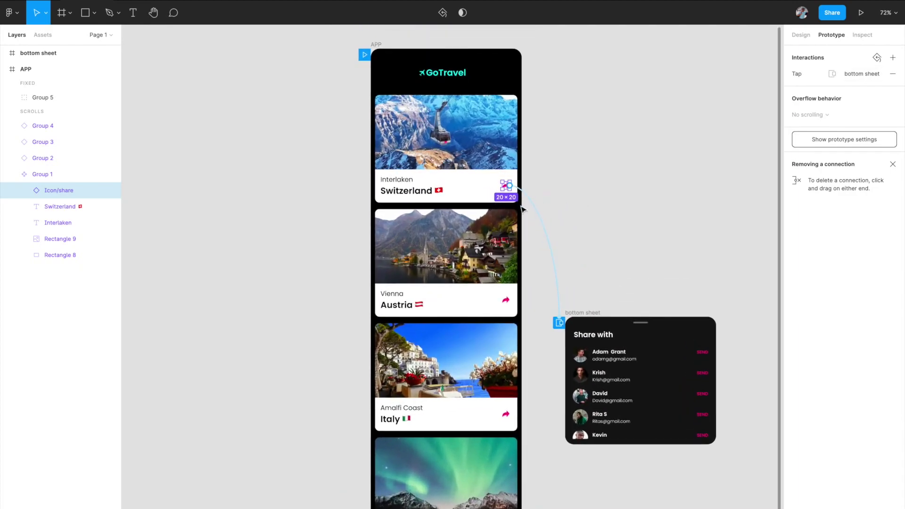
scroll(462, 184, up, 3)
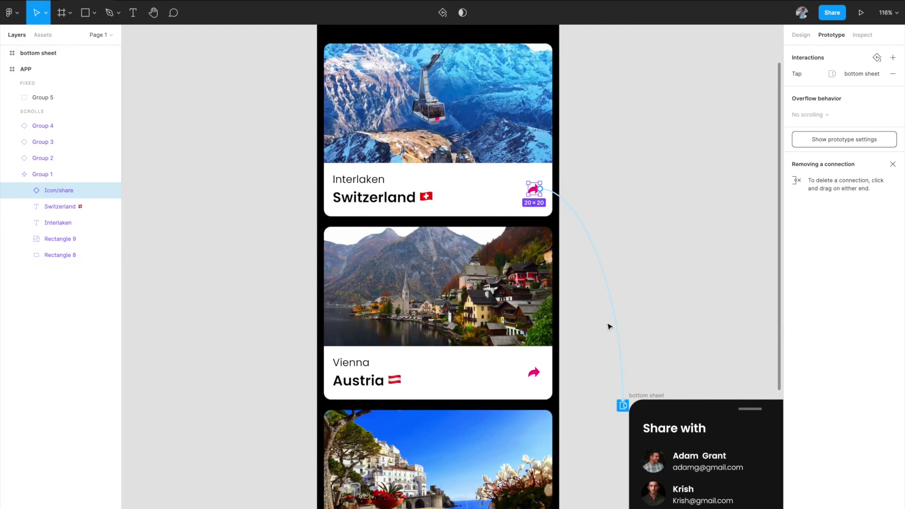
scroll(596, 322, up, 2)
scroll(641, 401, down, 5)
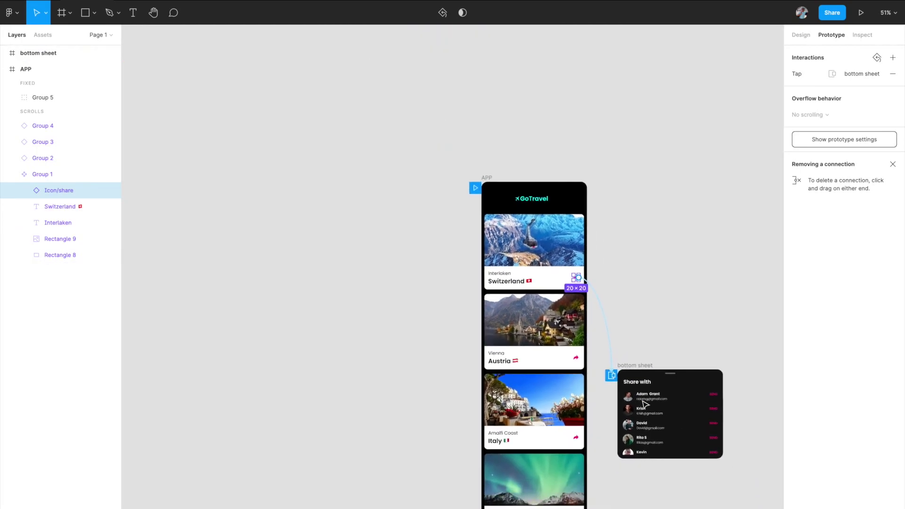
scroll(548, 390, up, 3)
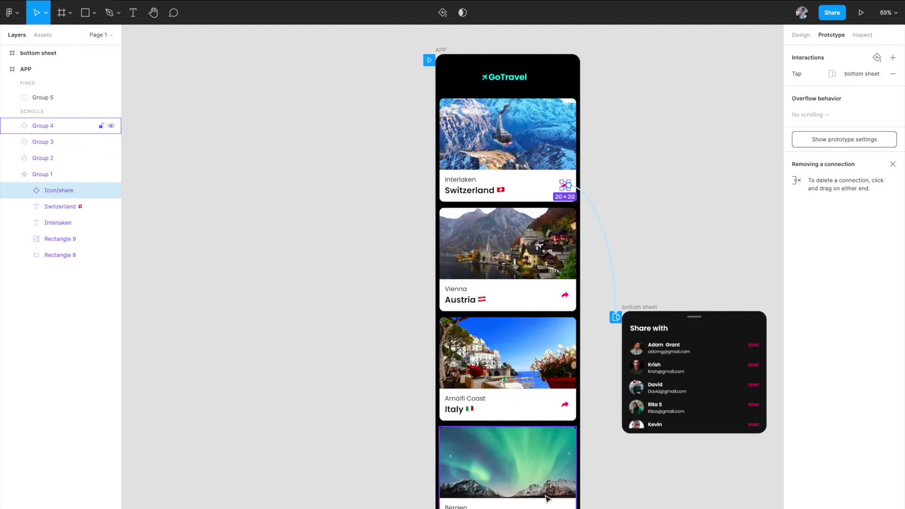
- Preview the APP frame as a prototype and test the Switzerland card's share icon, dismissing the bottom sheet
click(443, 51)
click(861, 13)
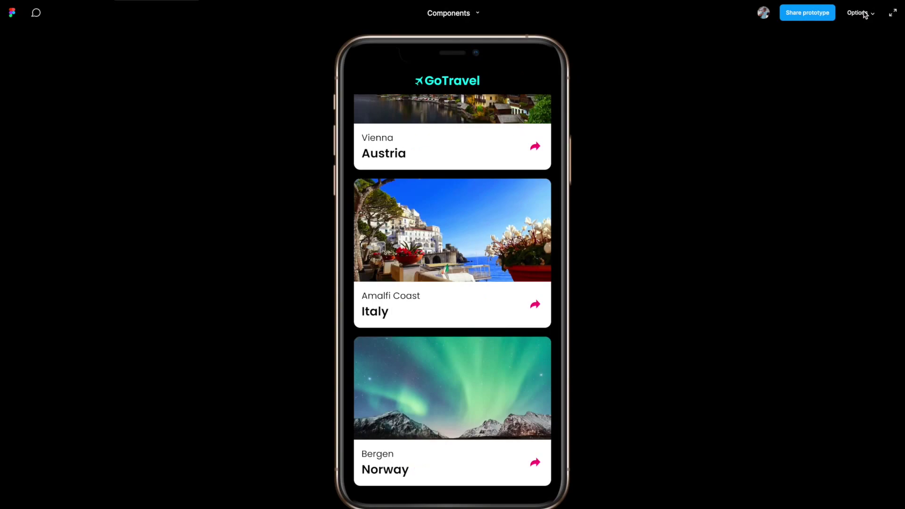
scroll(499, 142, up, 5)
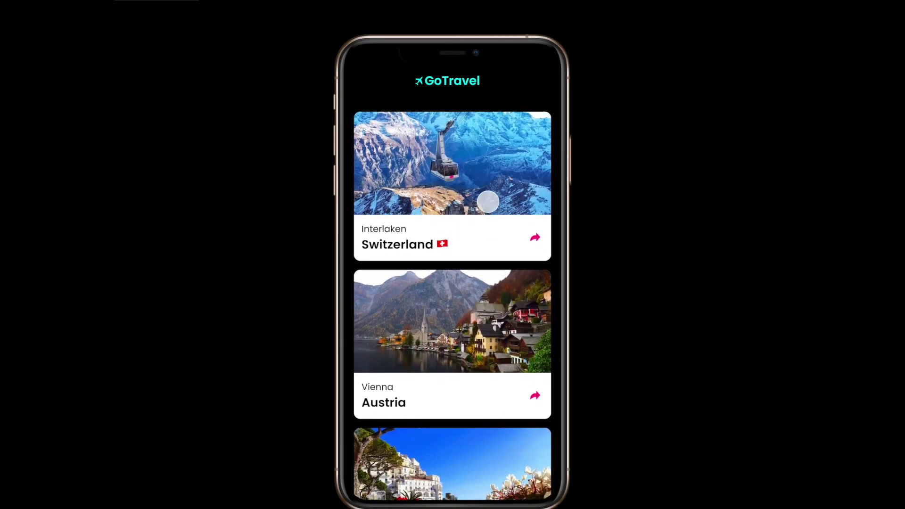
click(535, 236)
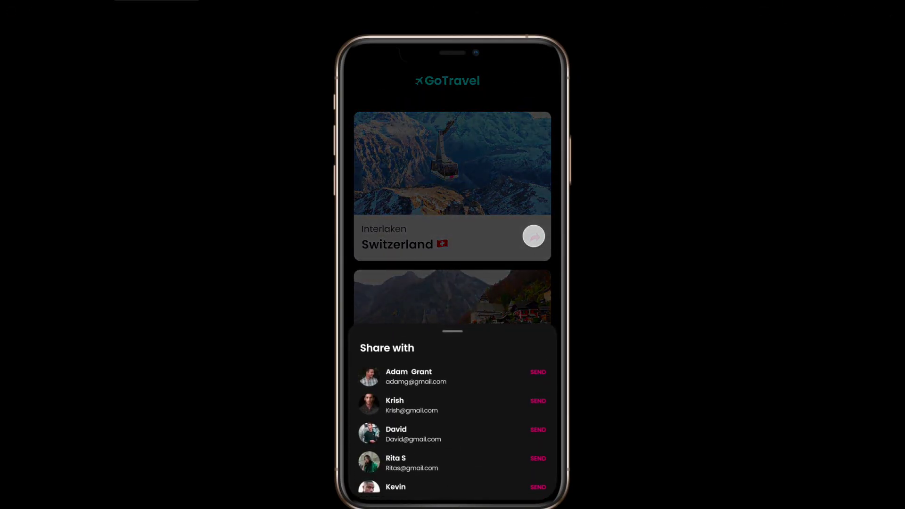
click(487, 246)
- Test the Austria, Italy and Norway share icons in the preview, dismissing the bottom sheet each time, and return to the design file
drag(488, 316, 487, 196)
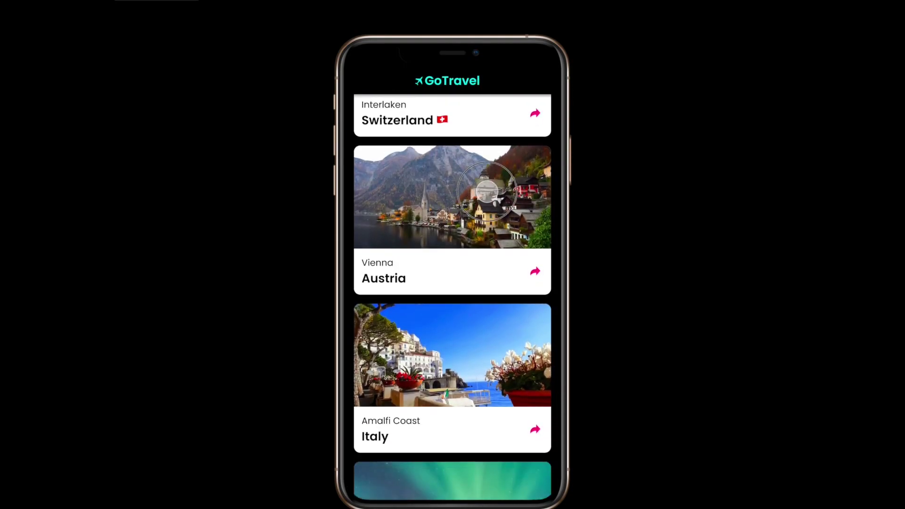
click(534, 273)
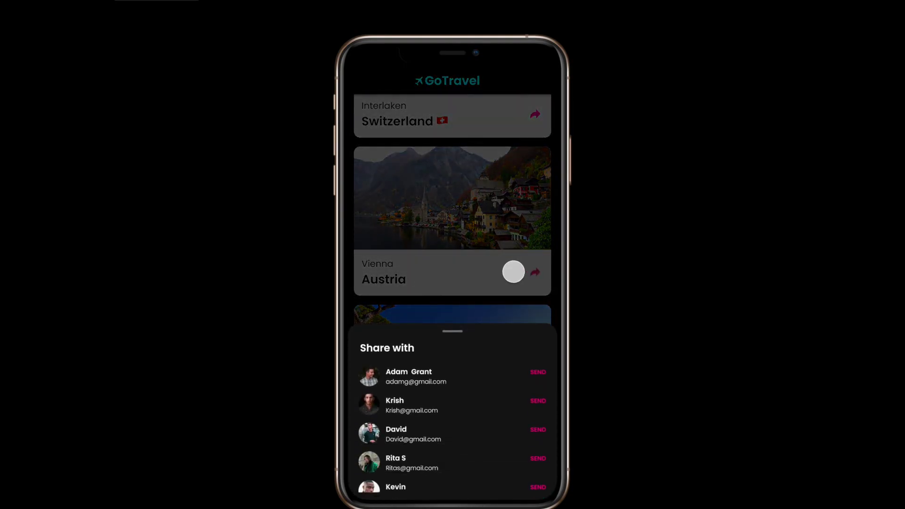
click(493, 268)
drag(493, 292, 493, 165)
click(535, 305)
click(521, 295)
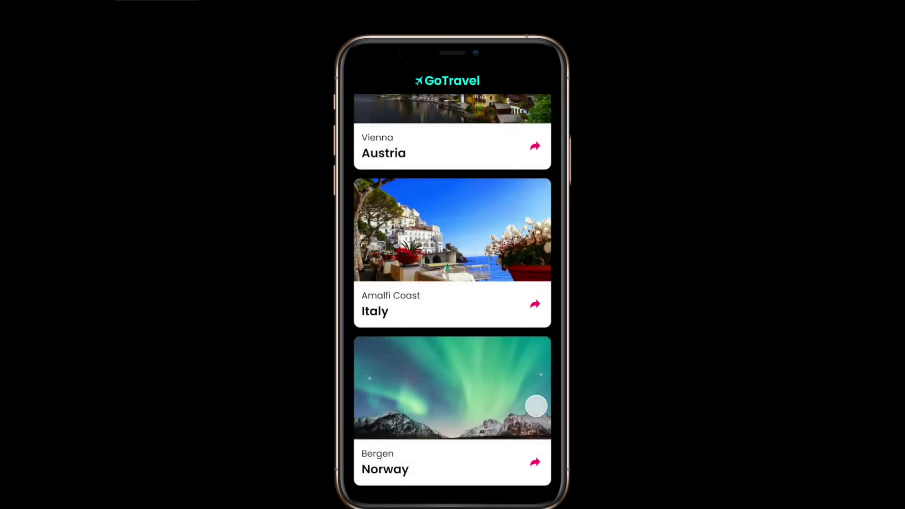
click(536, 460)
click(516, 228)
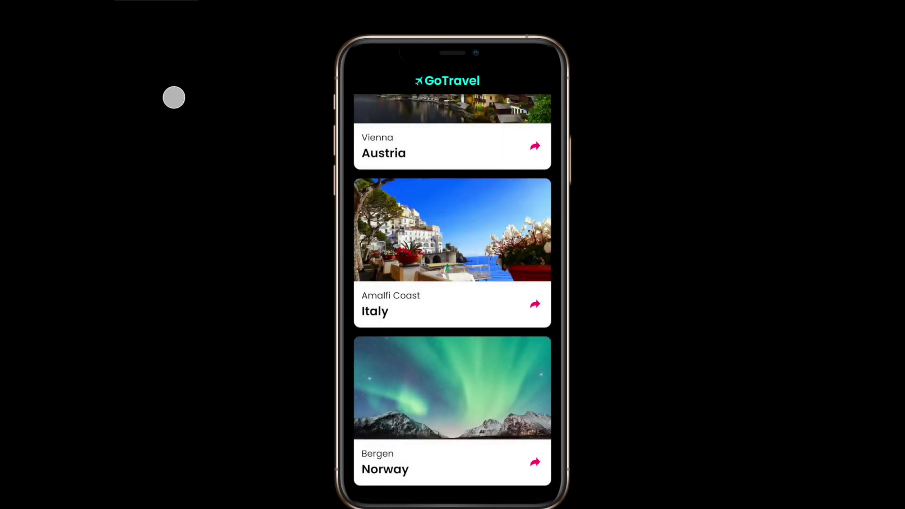
click(10, 10)
- Examine the prototype connections between the travel cards' share icons and the bottom sheet frame
scroll(503, 267, down, 1)
scroll(504, 267, right, 1)
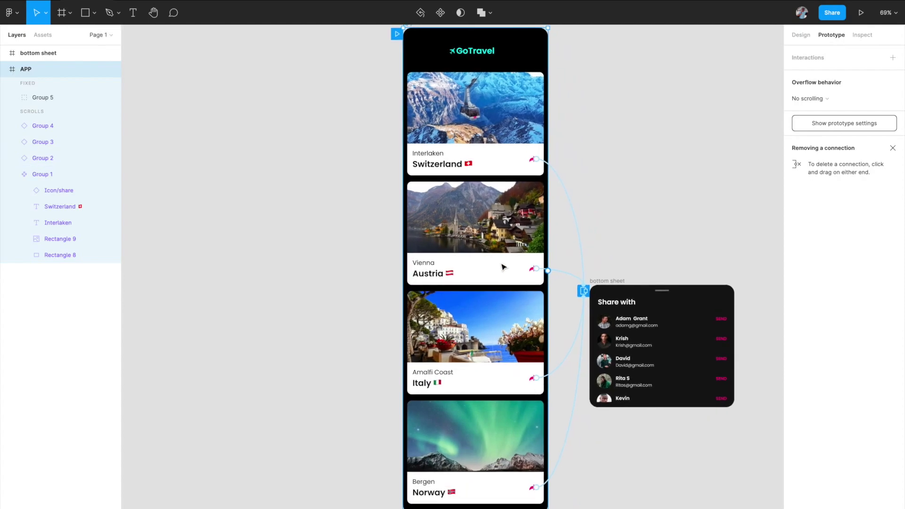
scroll(519, 183, up, 3)
click(542, 149)
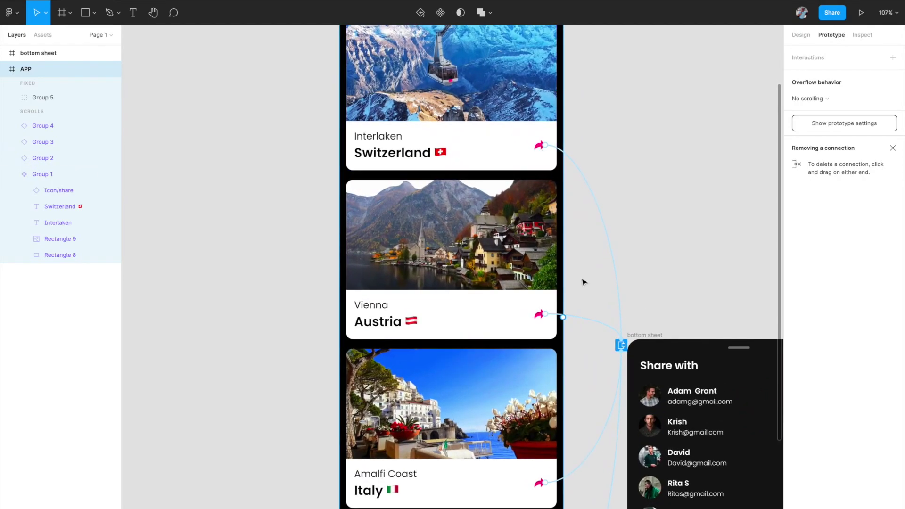
scroll(522, 247, down, 5)
scroll(522, 247, down, 1)
scroll(522, 247, right, 1)
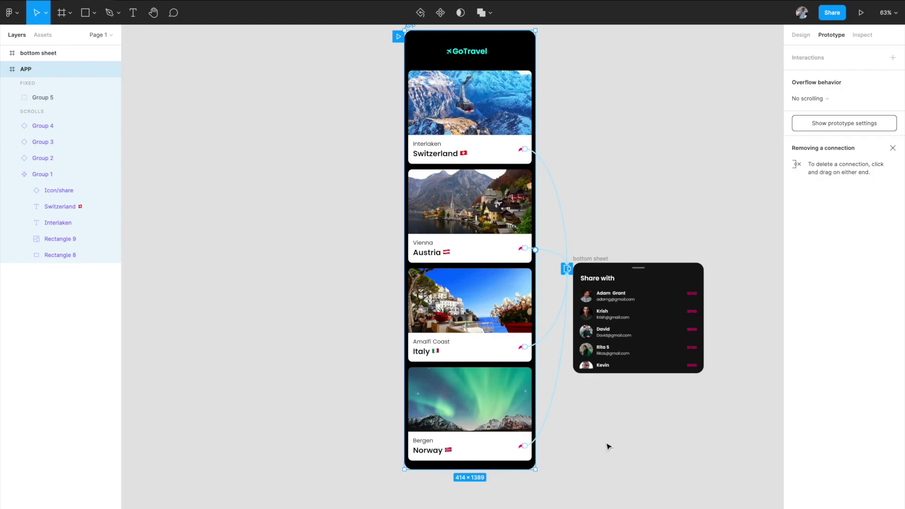
scroll(608, 446, up, 2)
scroll(608, 447, right, 1)
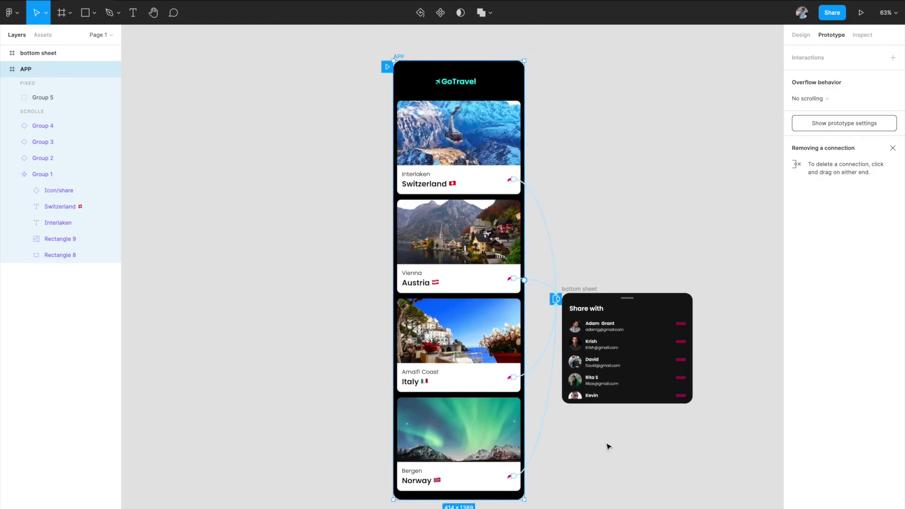